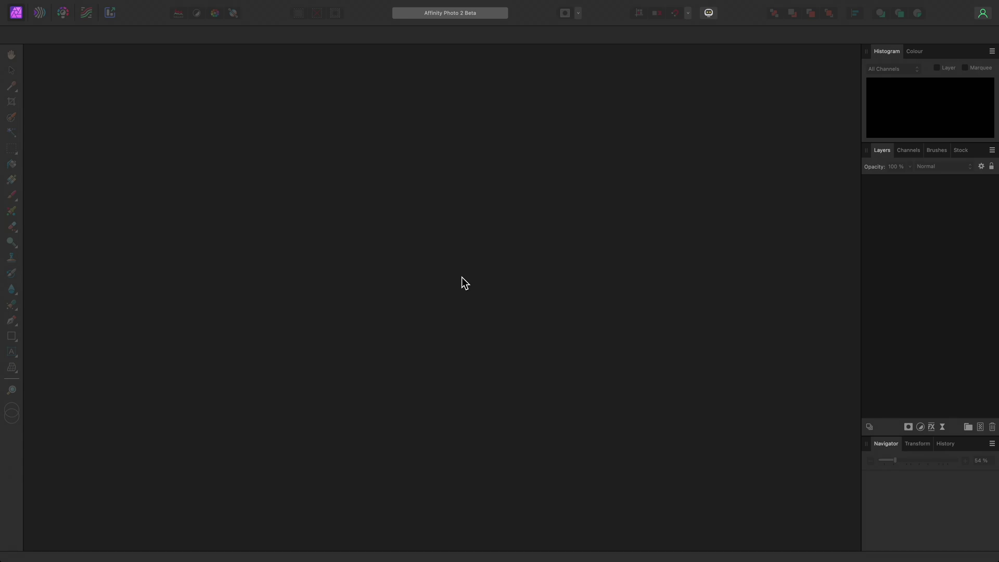
# - Reveal the menu bar and open the File menu in the empty workspace
pyautogui.moveTo(210, 2)
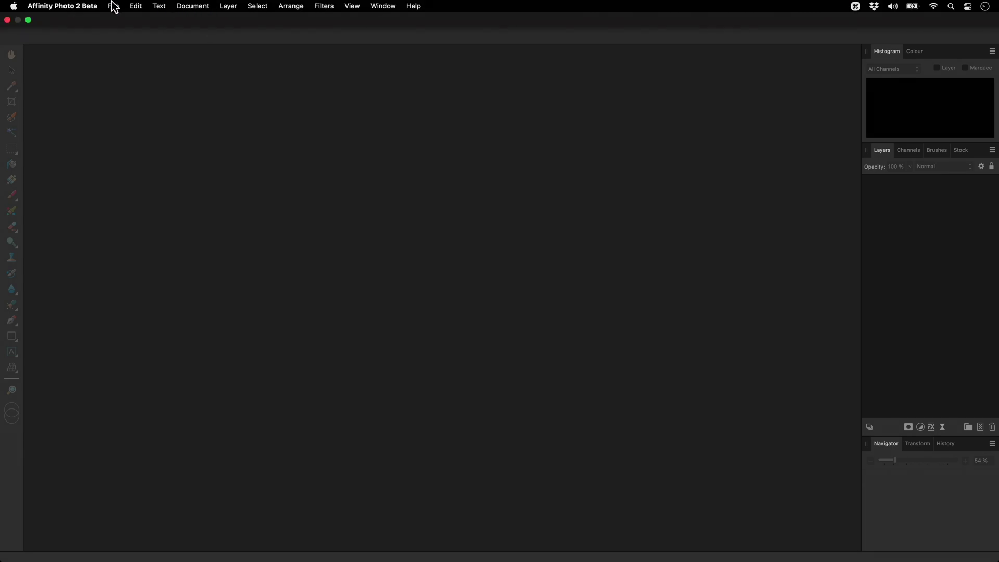
pyautogui.click(114, 6)
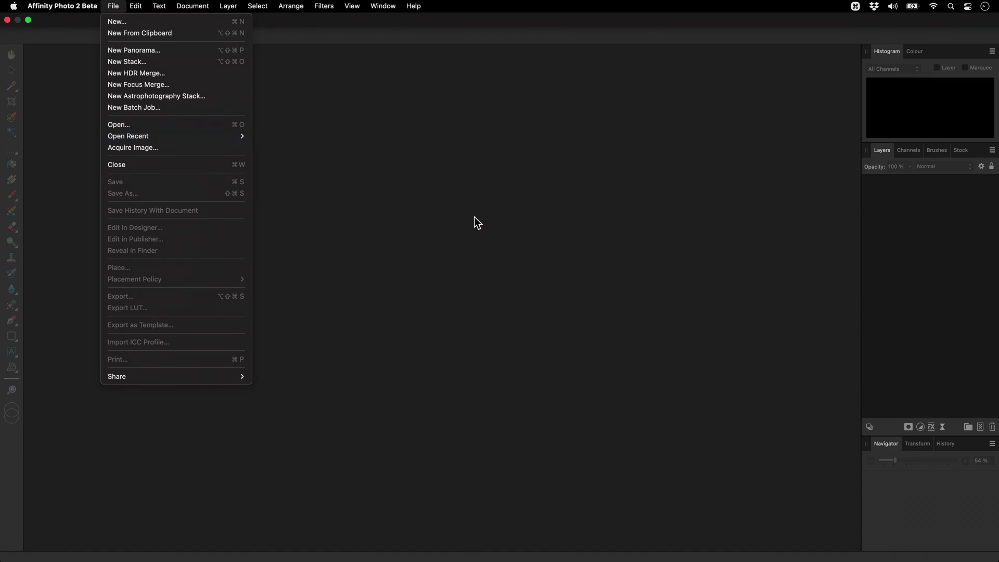
# - Open Lighthouse.psd by dragging it from the writeback folder in Finder into Affinity Photo
pyautogui.click(519, 279)
pyautogui.press('super+Tab')
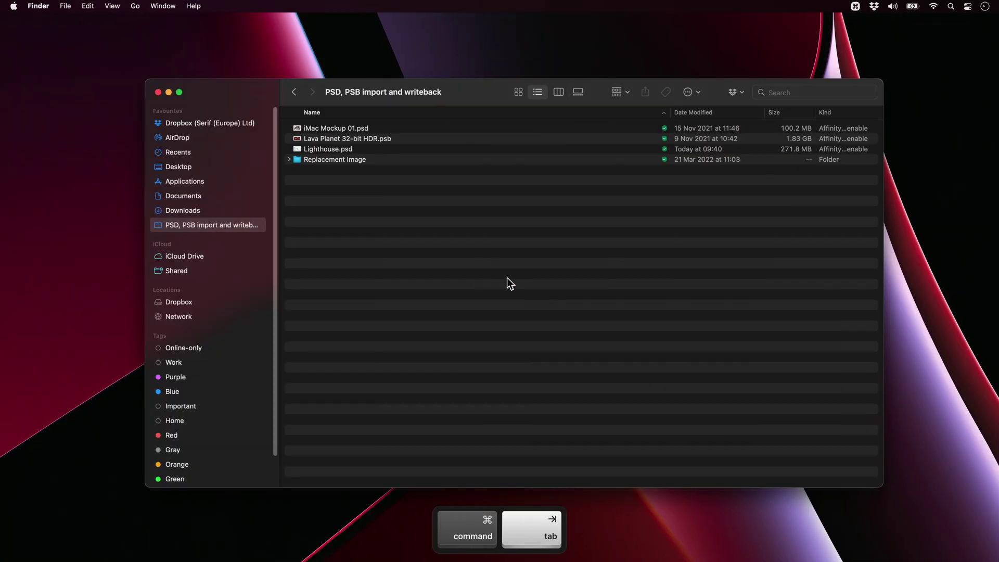
pyautogui.click(385, 150)
pyautogui.moveTo(380, 148); pyautogui.dragTo(477, 279)
pyautogui.press('super+Tab')
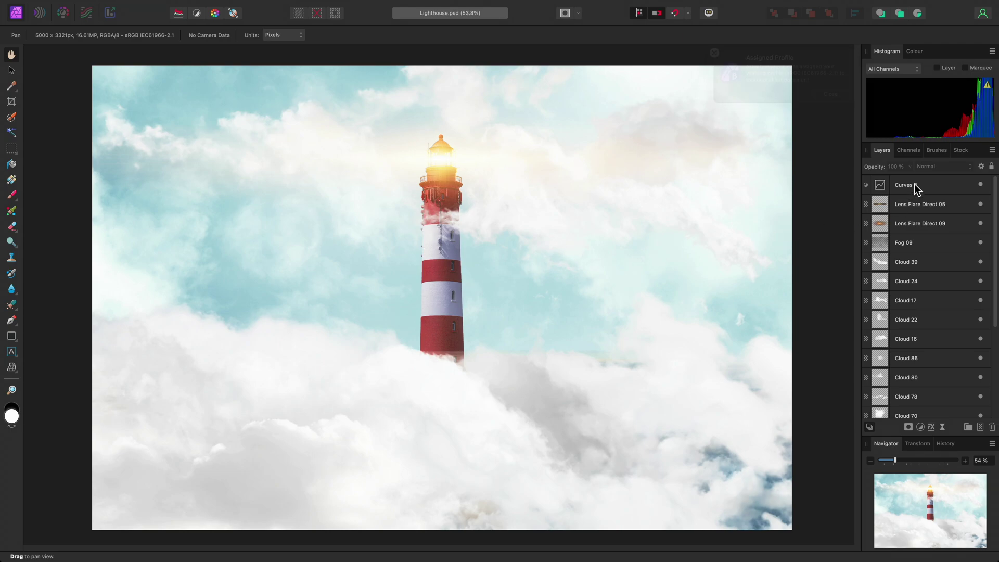
# - Scroll through Lighthouse's layers and select the Lens Flare Direct 05 layer with the Move Tool
pyautogui.scroll(-5, 920, 276)
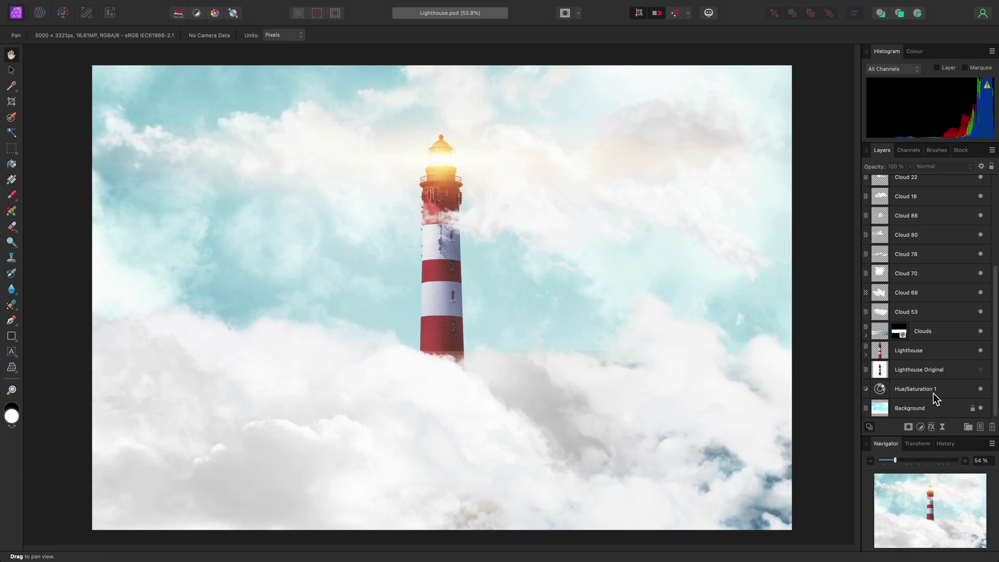
pyautogui.scroll(5, 935, 353)
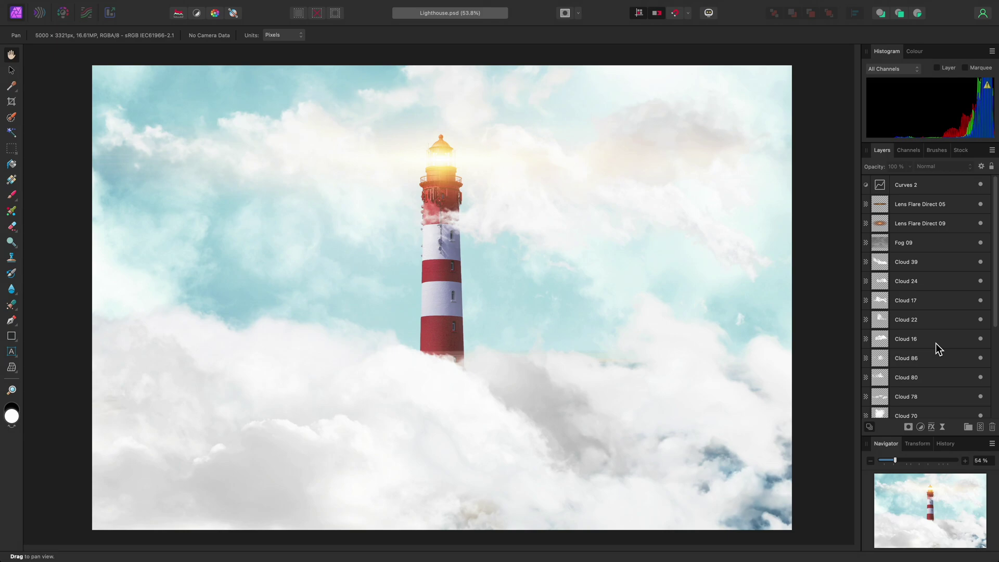
pyautogui.press('v')
pyautogui.click(917, 206)
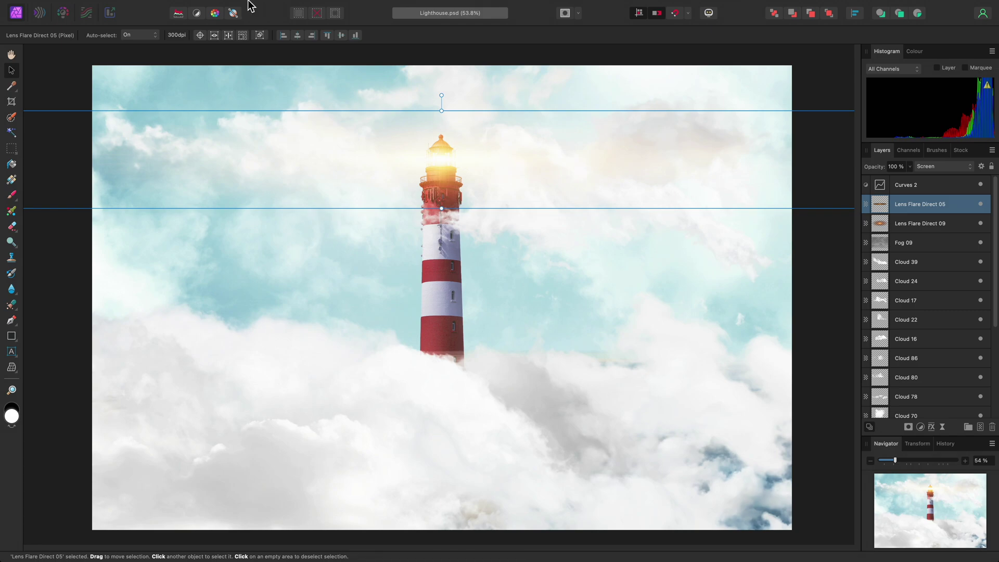
# - Enable 'Import PSD smart objects where possible' in the General preferences
pyautogui.click(89, 6)
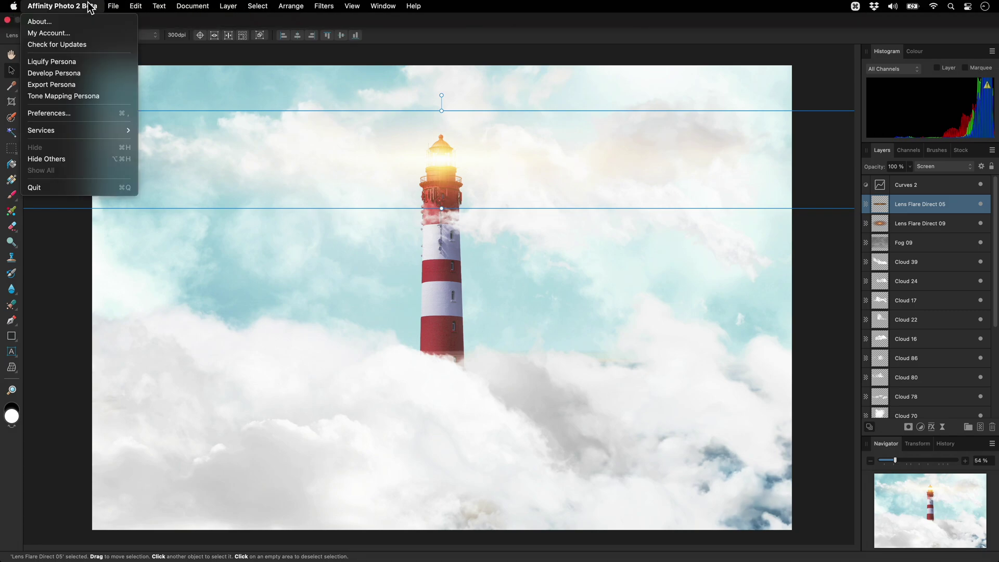
pyautogui.moveTo(134, 7)
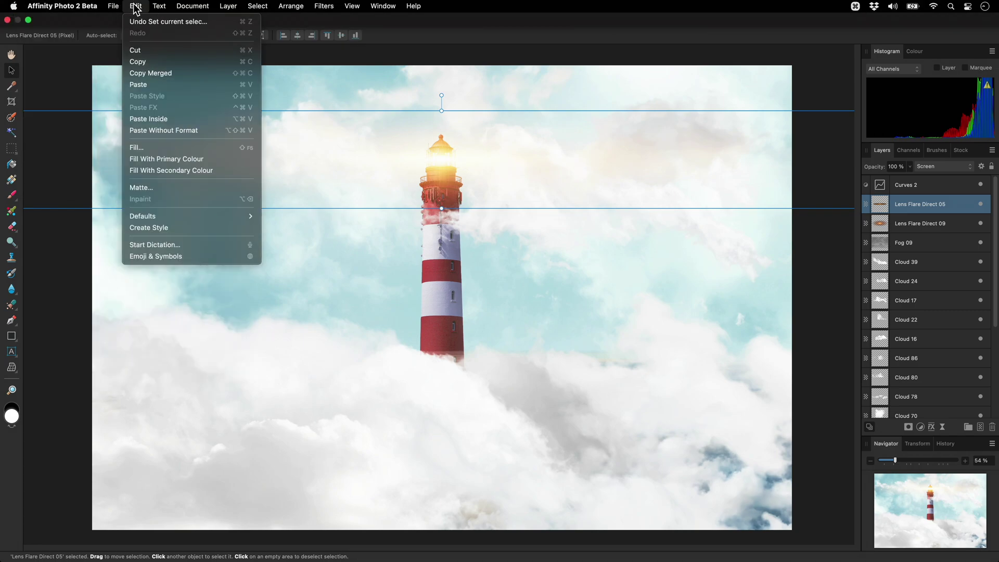
pyautogui.moveTo(67, 6)
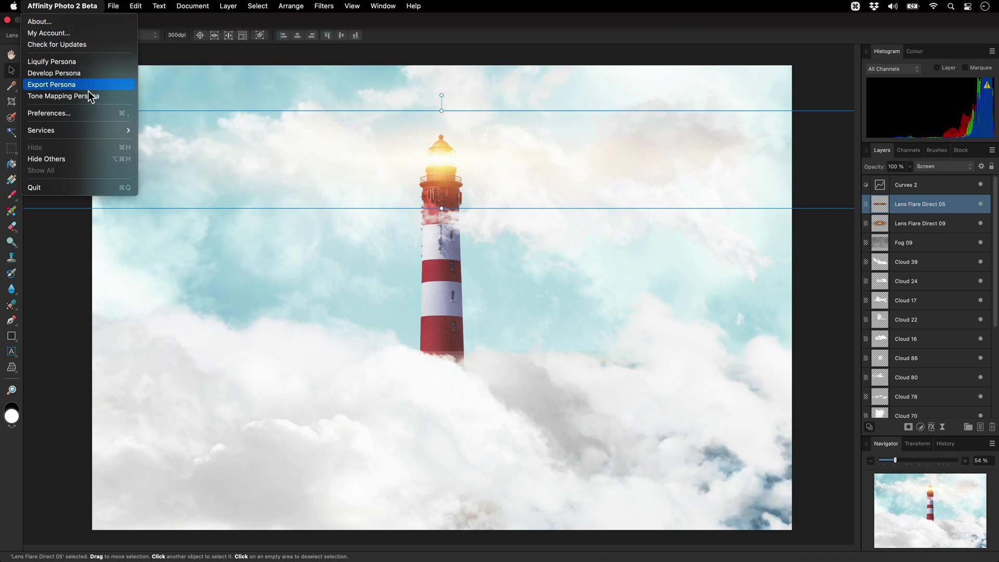
pyautogui.click(93, 113)
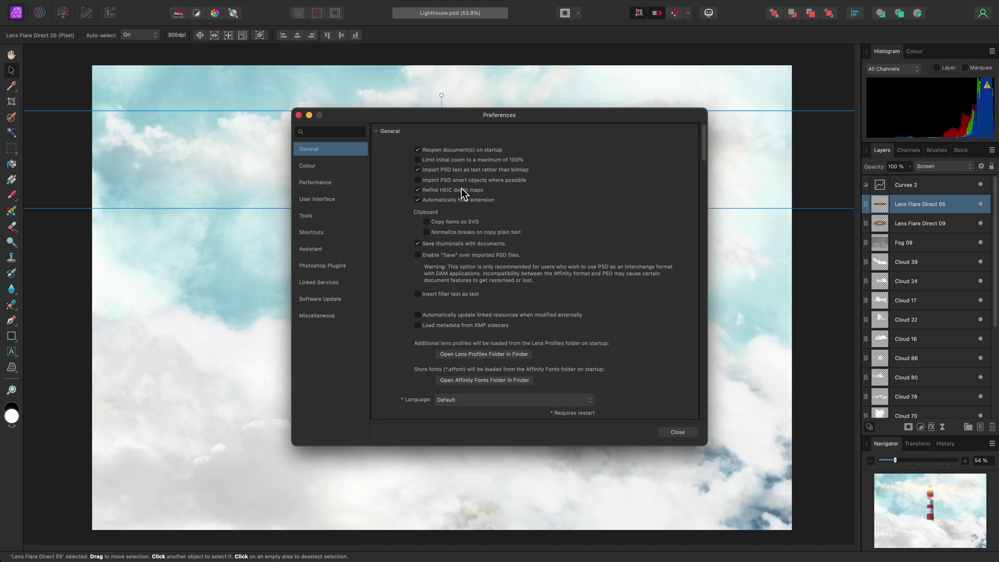
pyautogui.click(488, 180)
pyautogui.press('Escape')
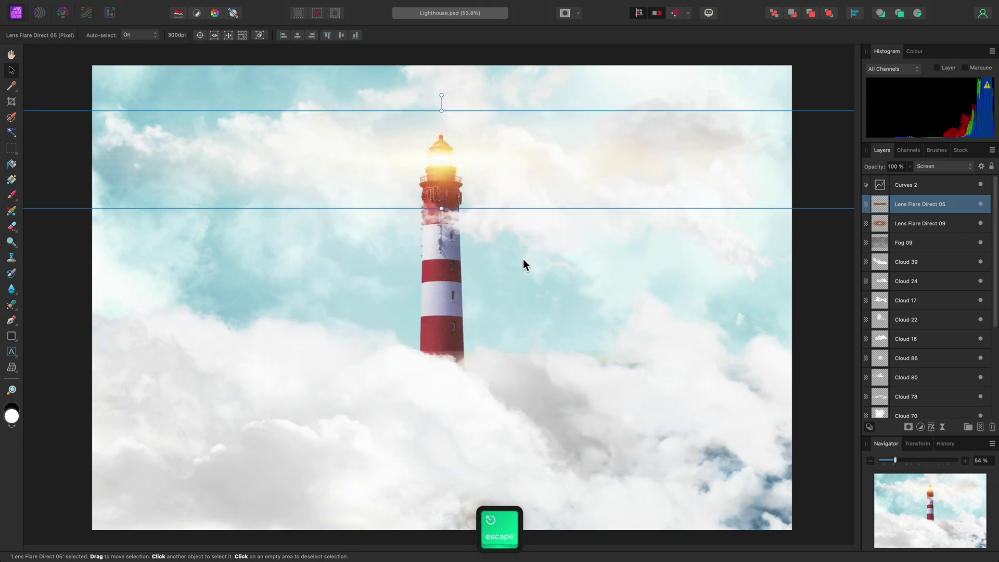
# - Close Lighthouse.psd and reopen it from File > Open Recent
pyautogui.press('super+w')
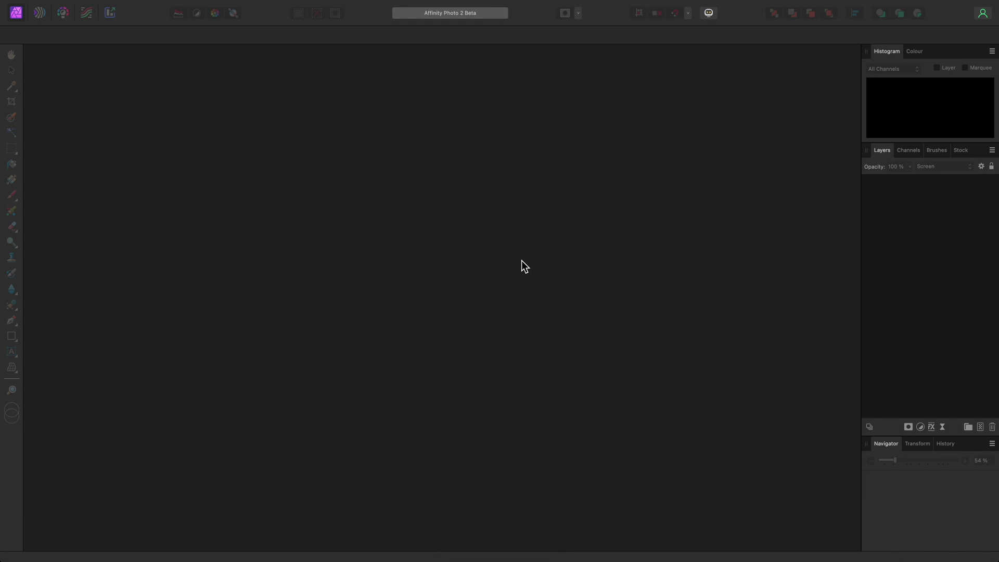
pyautogui.click(111, 6)
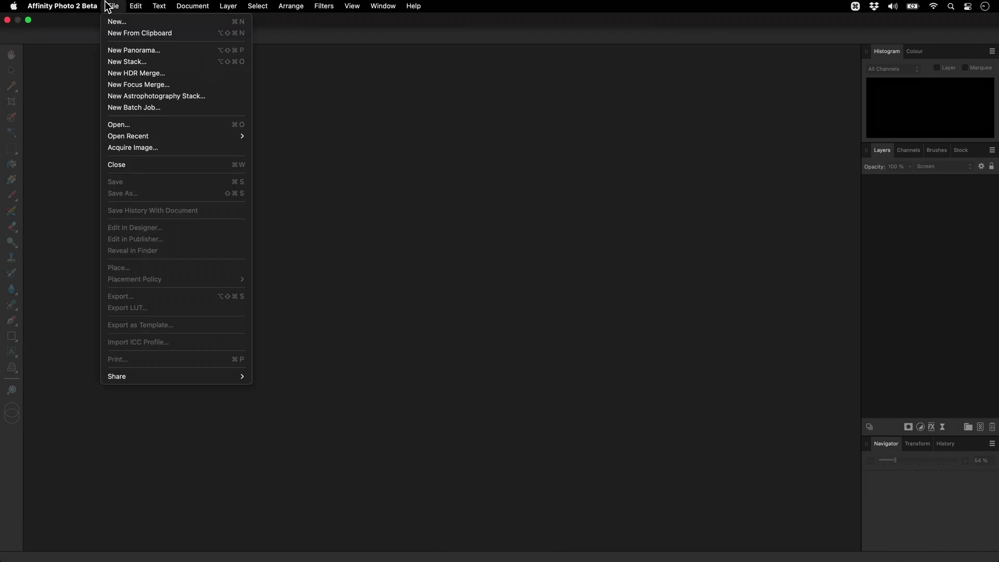
pyautogui.moveTo(186, 134)
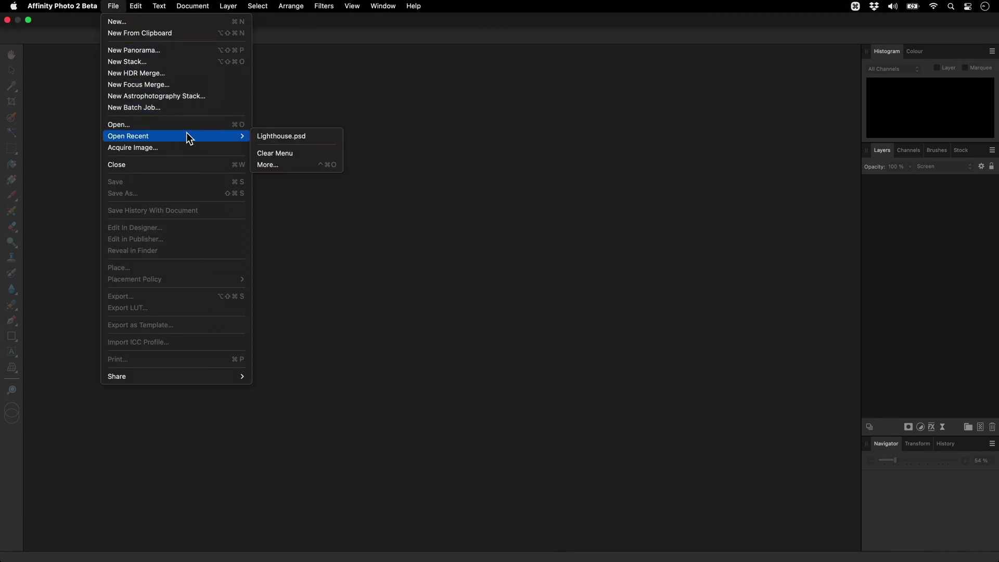
pyautogui.click(317, 142)
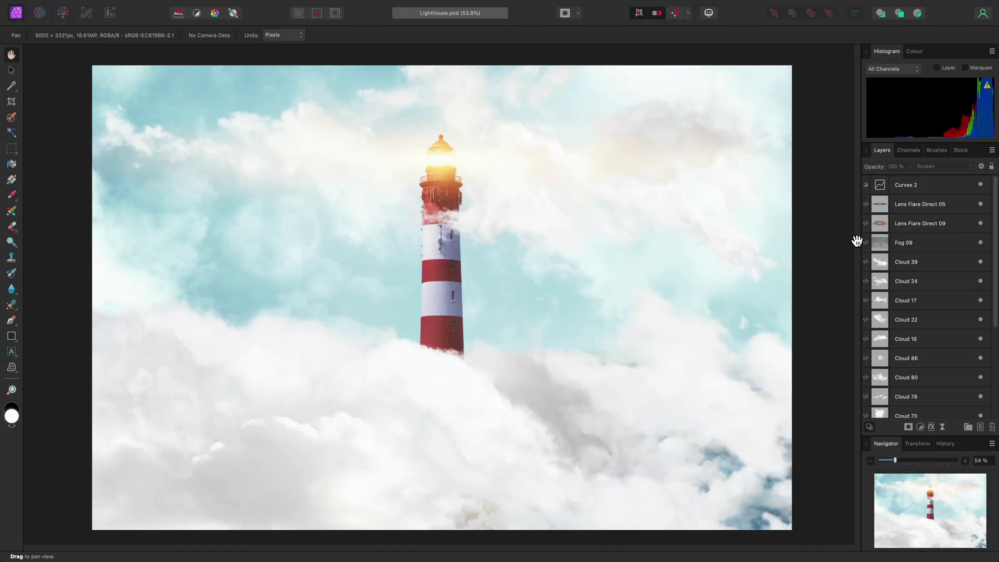
# - Open and close the Lens Flare Direct 09 embedded document, then select the Fog 09 layer
pyautogui.doubleClick(879, 228)
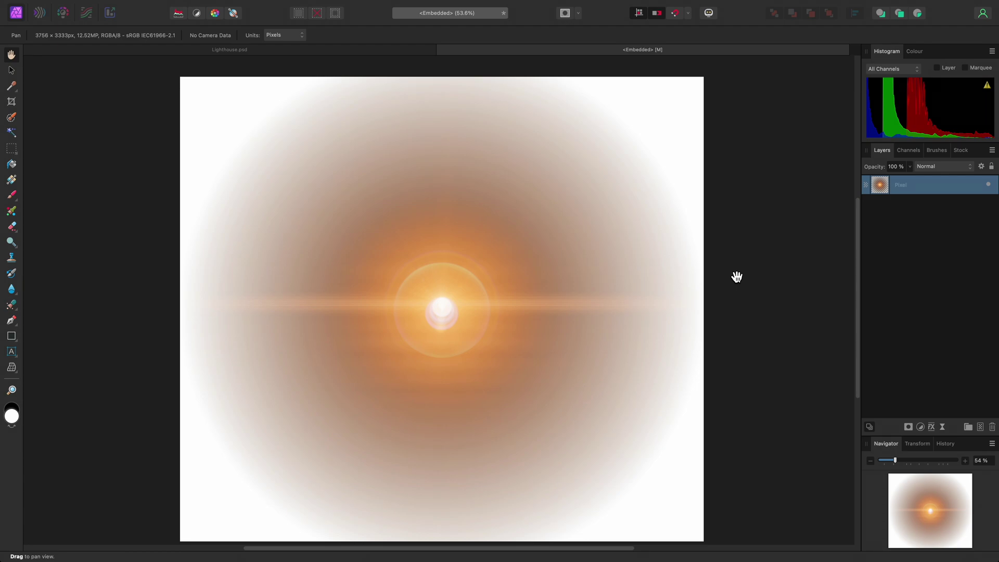
pyautogui.press('super+w')
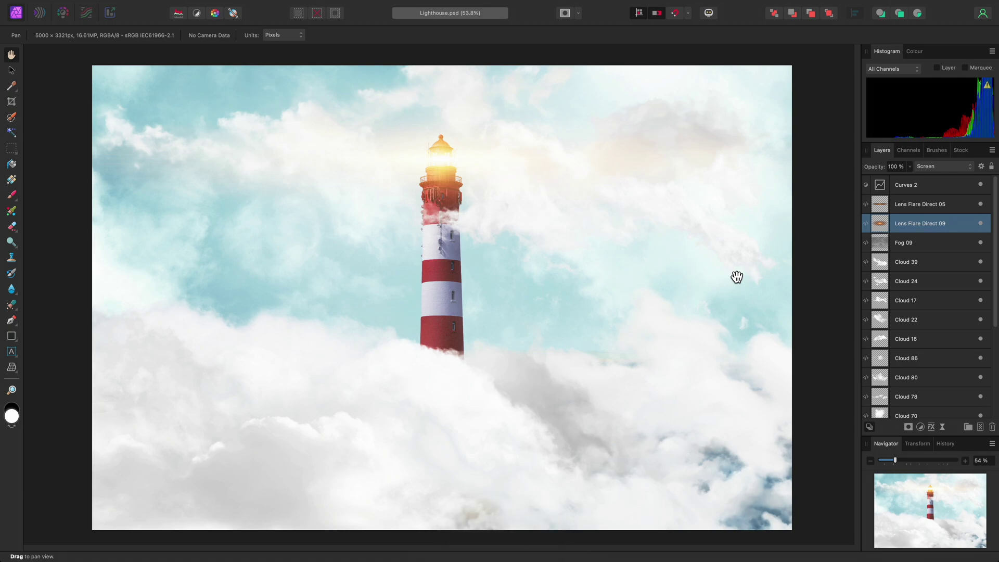
pyautogui.press('v')
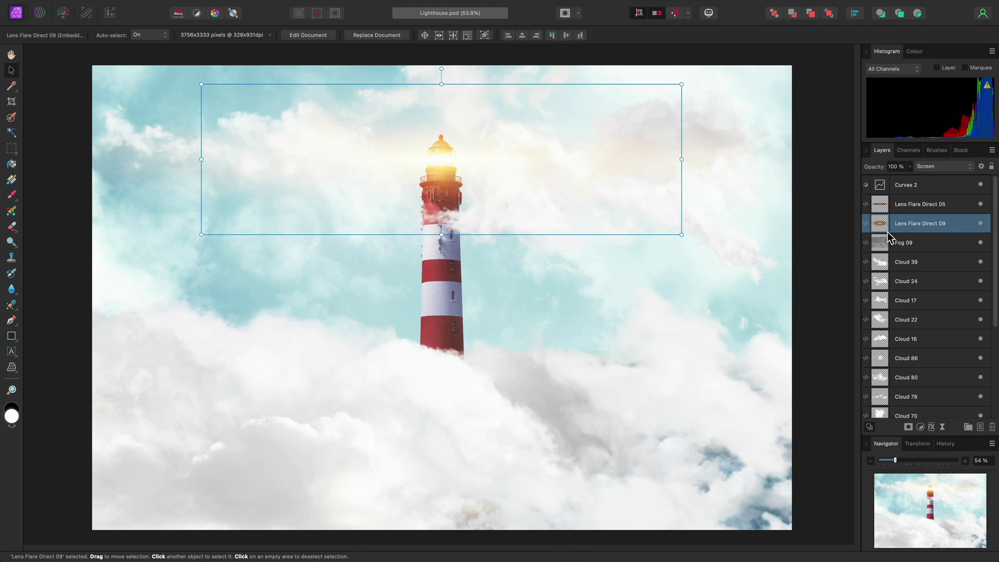
pyautogui.click(902, 244)
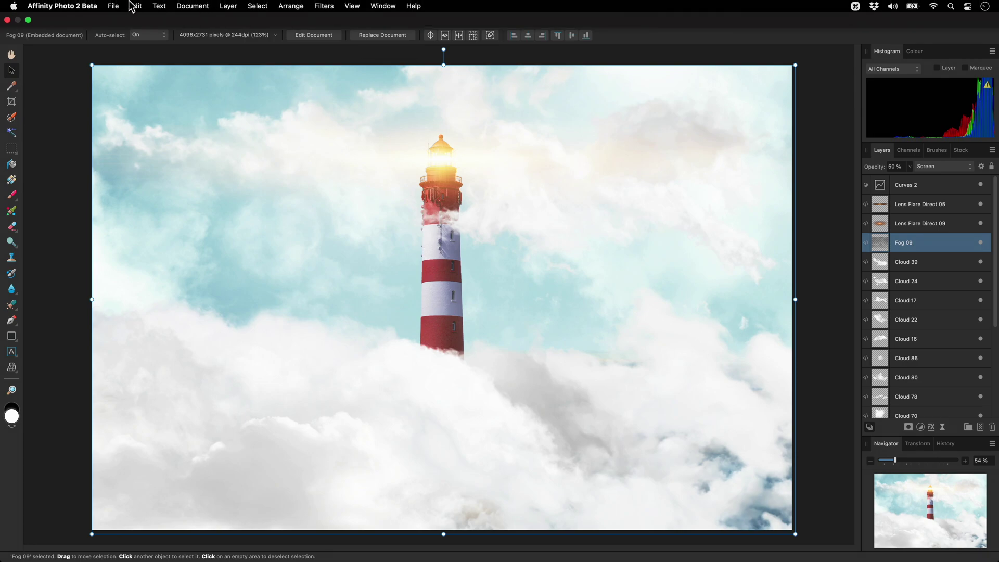
# - Try PSD as the export format, then cancel the export
pyautogui.click(116, 6)
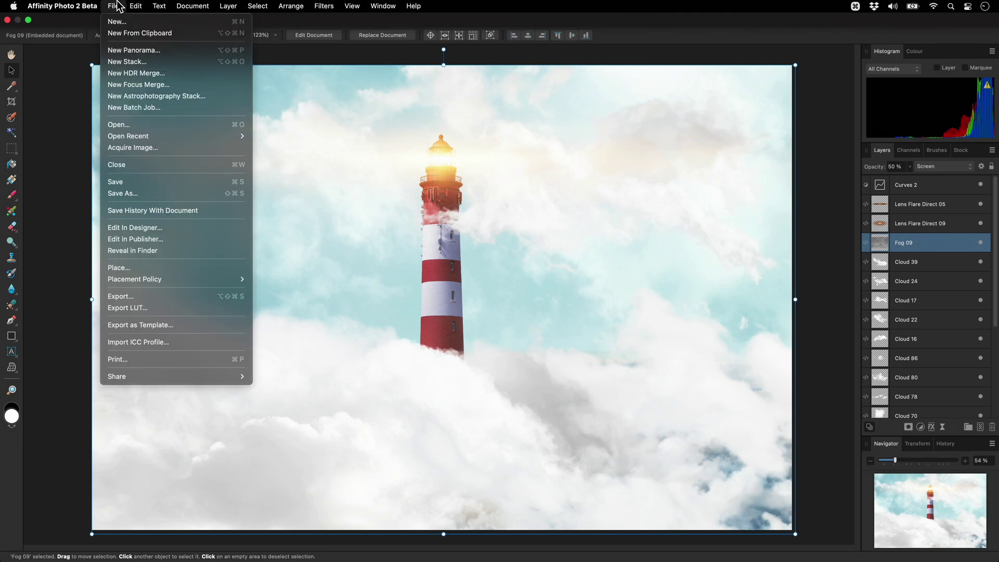
pyautogui.click(169, 299)
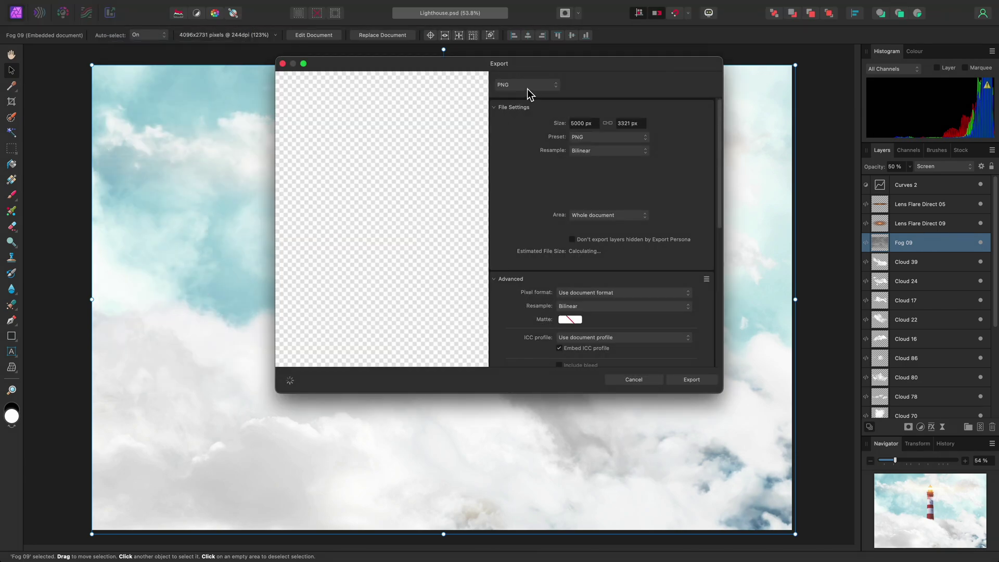
pyautogui.click(527, 89)
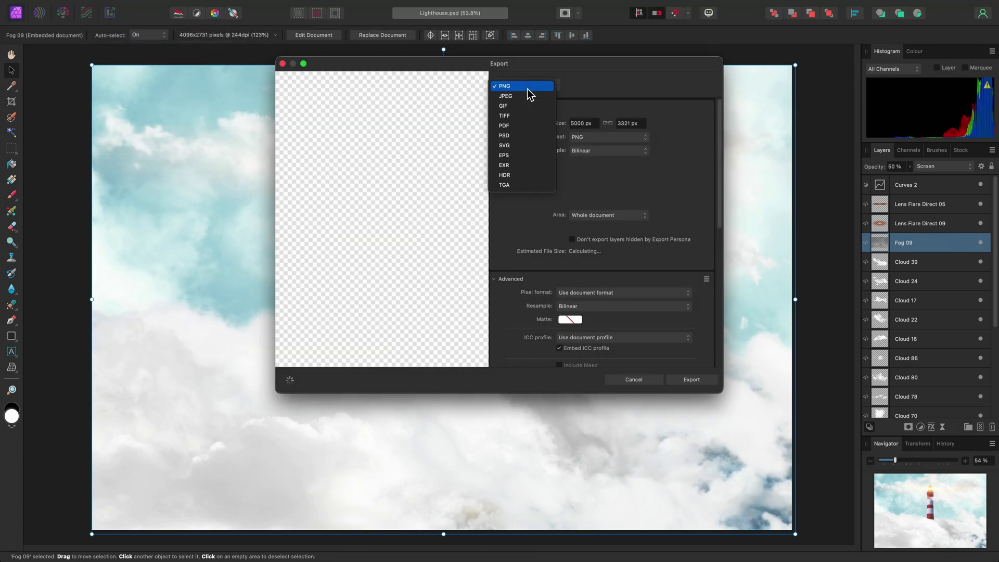
pyautogui.click(525, 136)
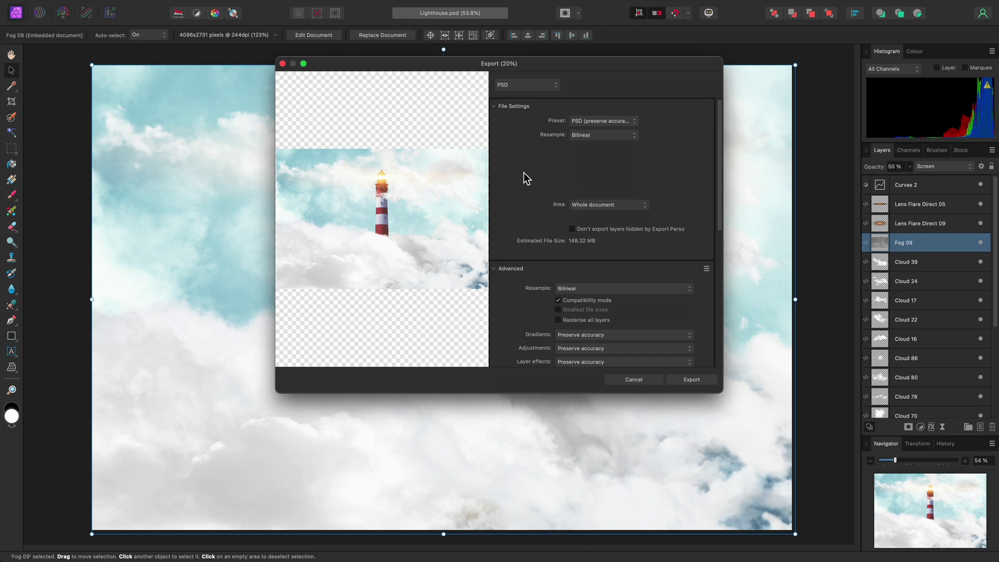
pyautogui.press('Escape')
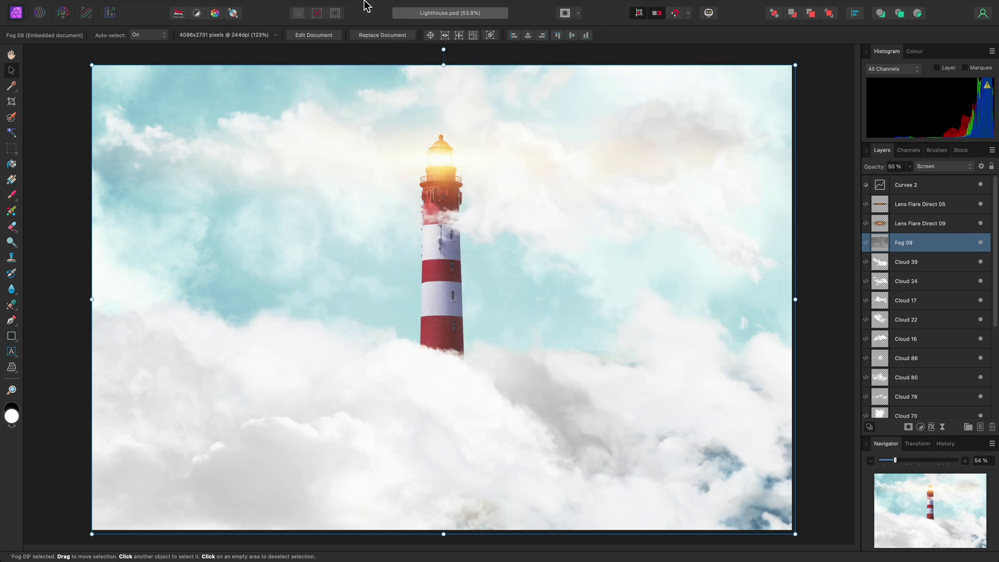
# - Save As Lighthouse into the PSD, PSB import and writeback folder
pyautogui.click(118, 7)
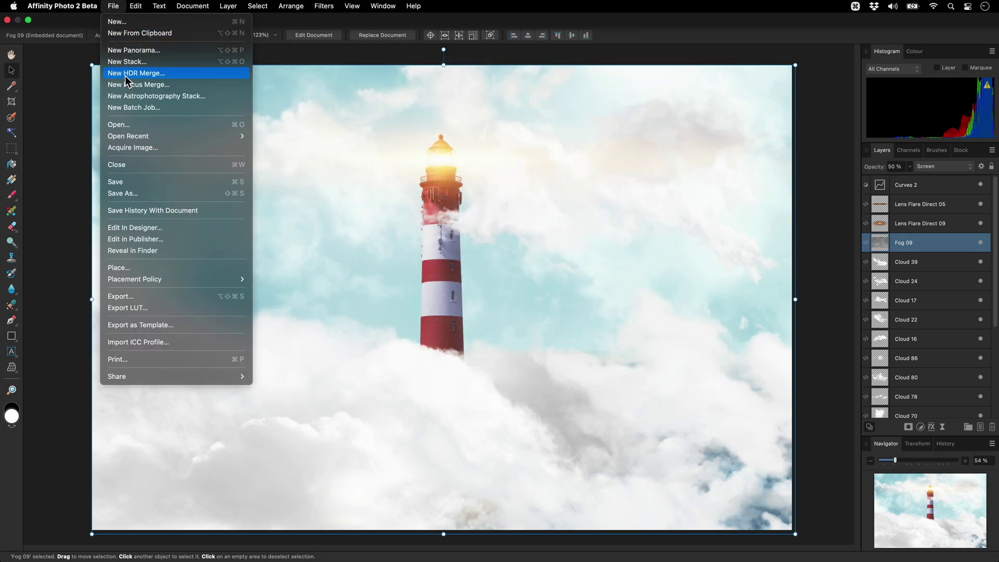
pyautogui.click(145, 193)
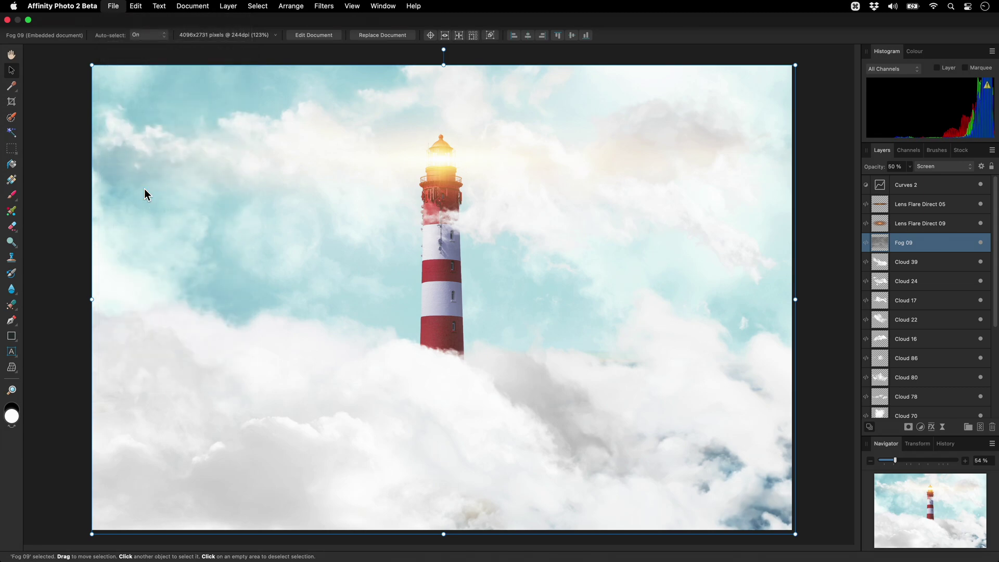
pyautogui.click(568, 179)
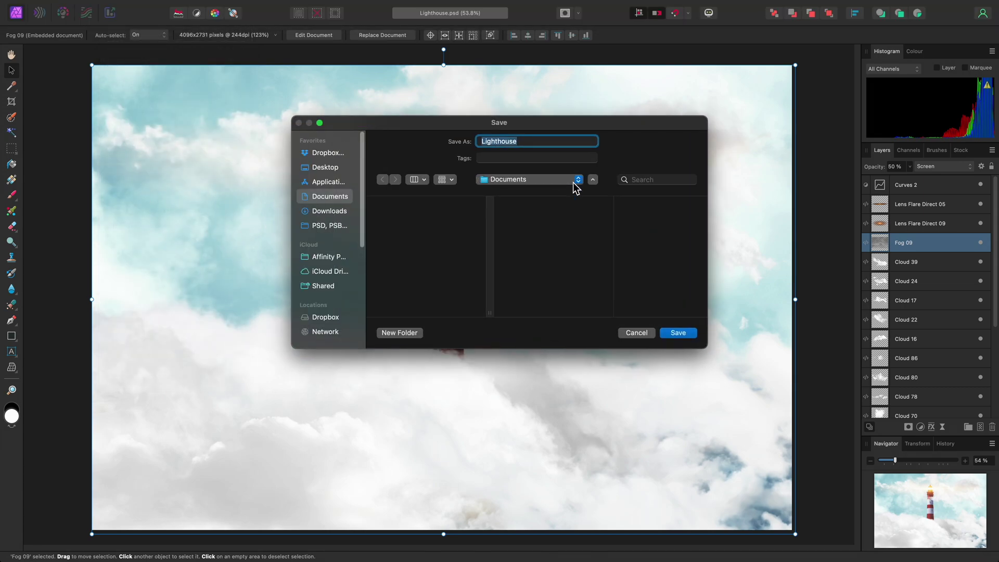
pyautogui.click(354, 225)
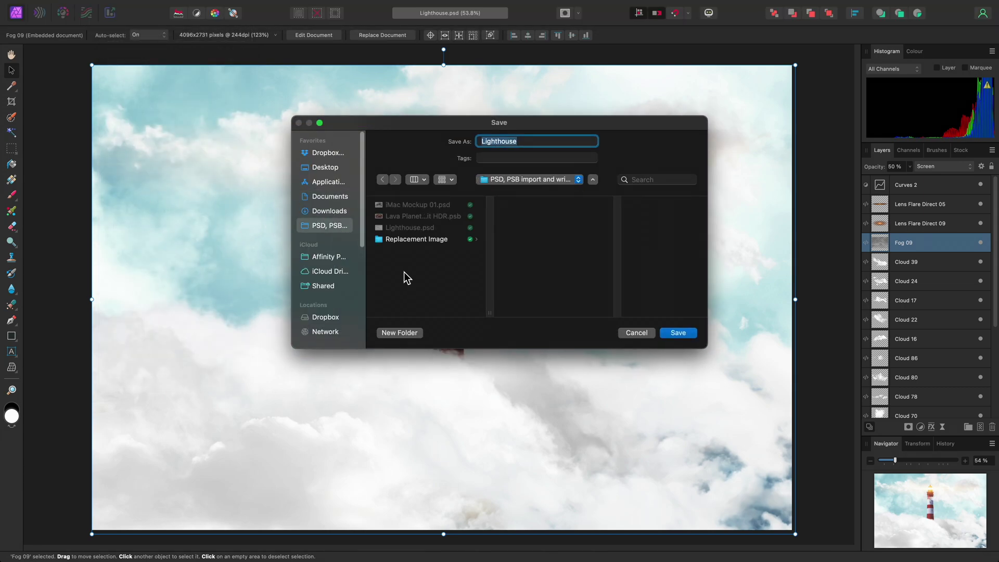
pyautogui.click(677, 332)
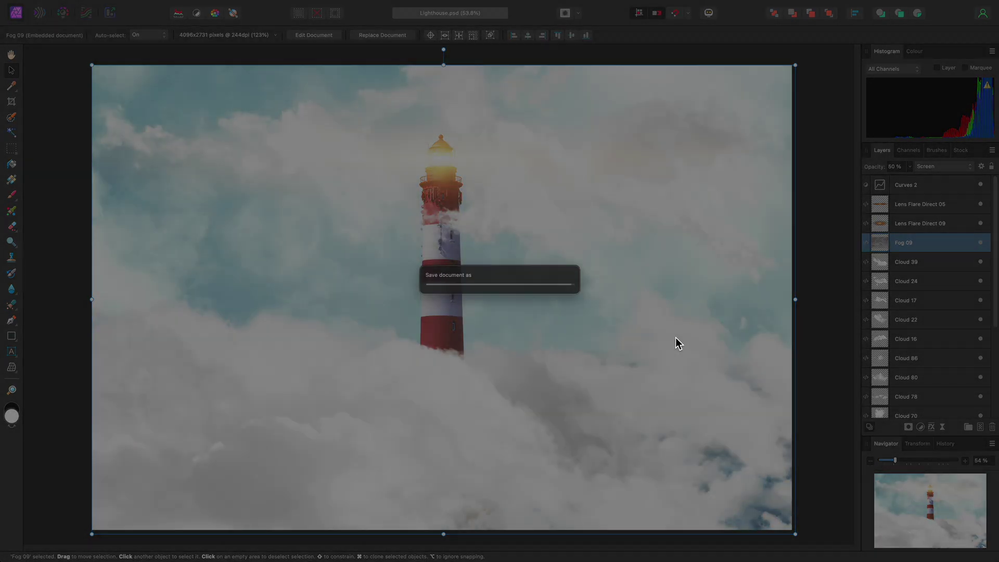
pyautogui.press('super+Tab')
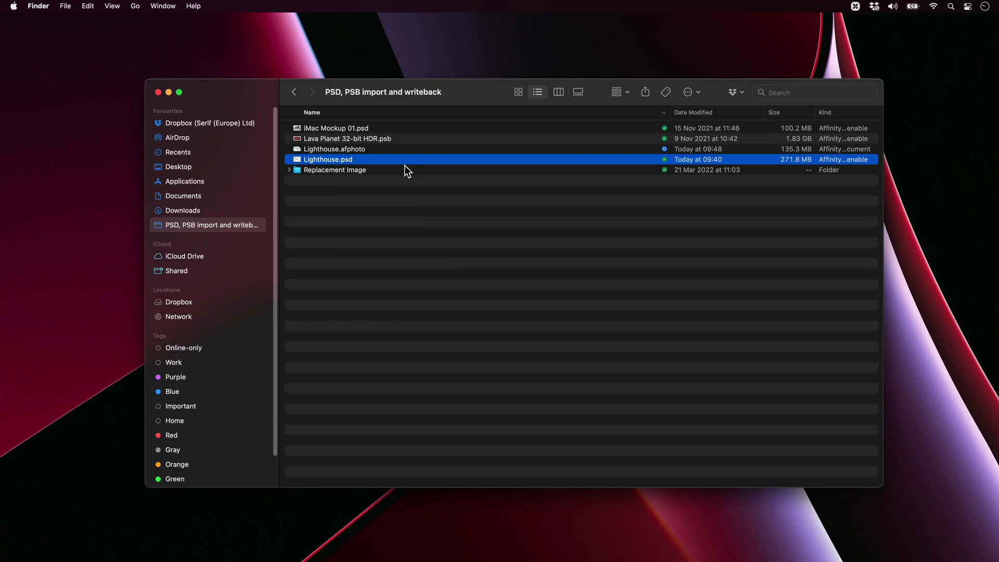
# - Compare Lighthouse.afphoto (135.3 MB) with Lighthouse.psd (271.8 MB) in Finder, then return to Affinity Photo
pyautogui.click(401, 151)
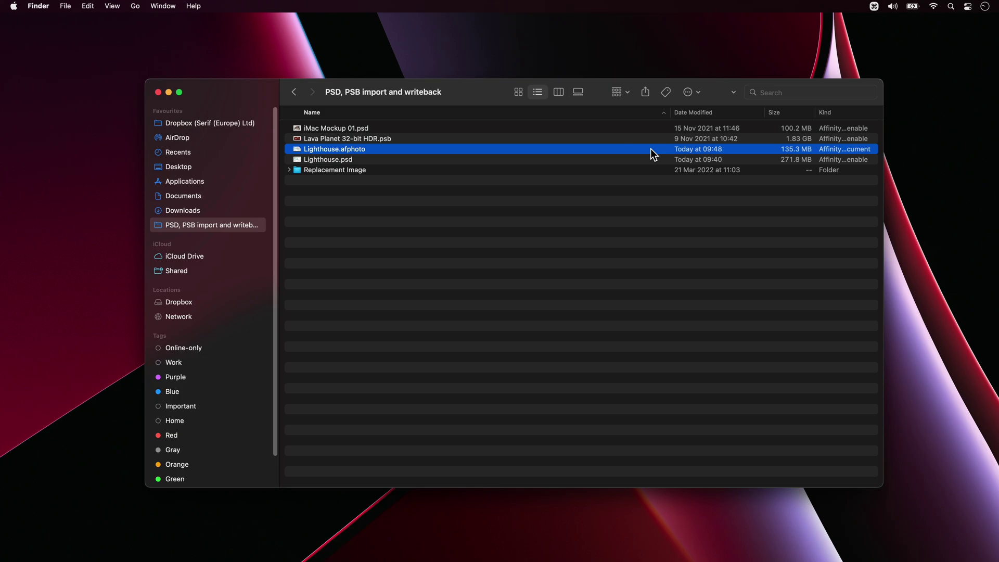
pyautogui.click(775, 160)
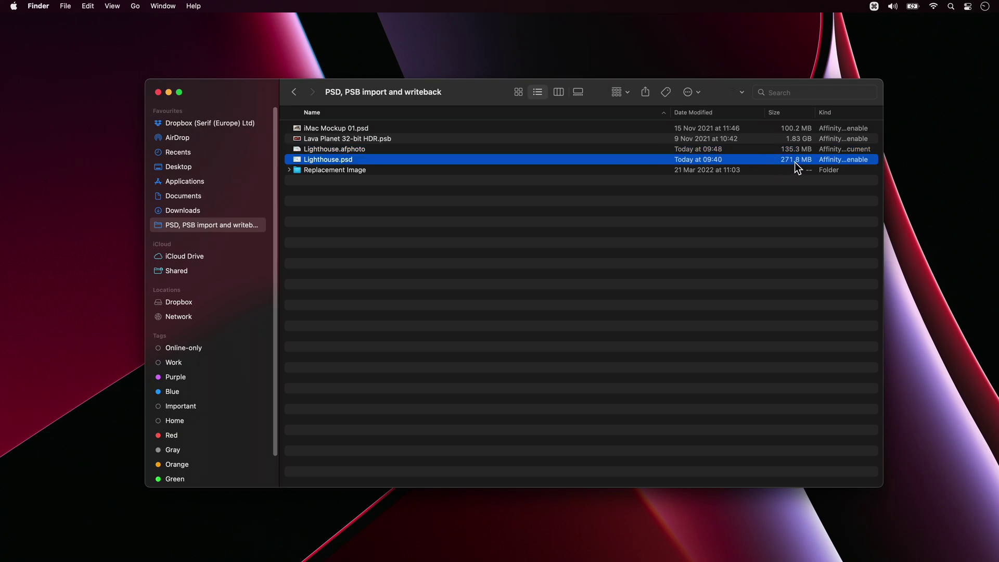
pyautogui.click(778, 151)
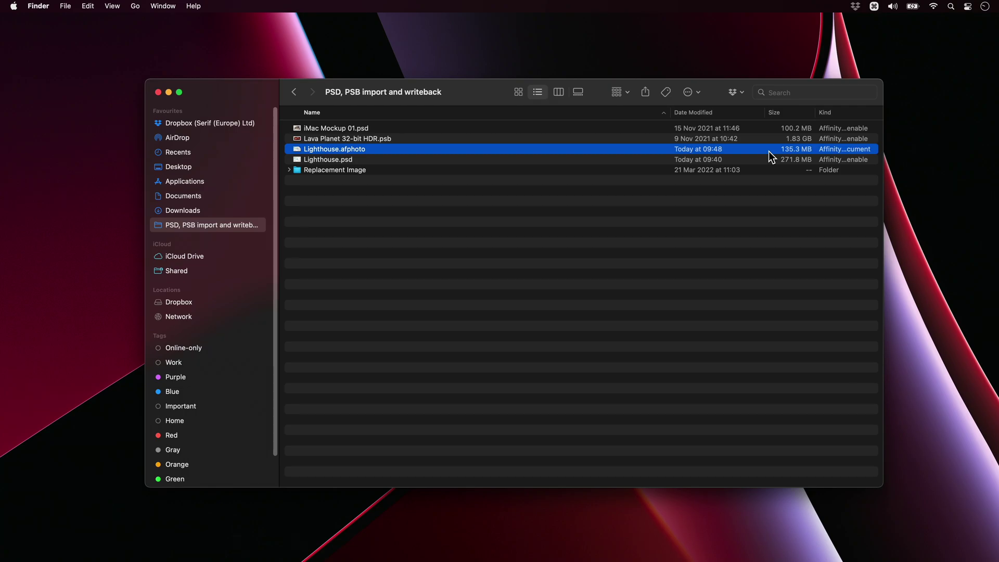
pyautogui.press('super+Tab')
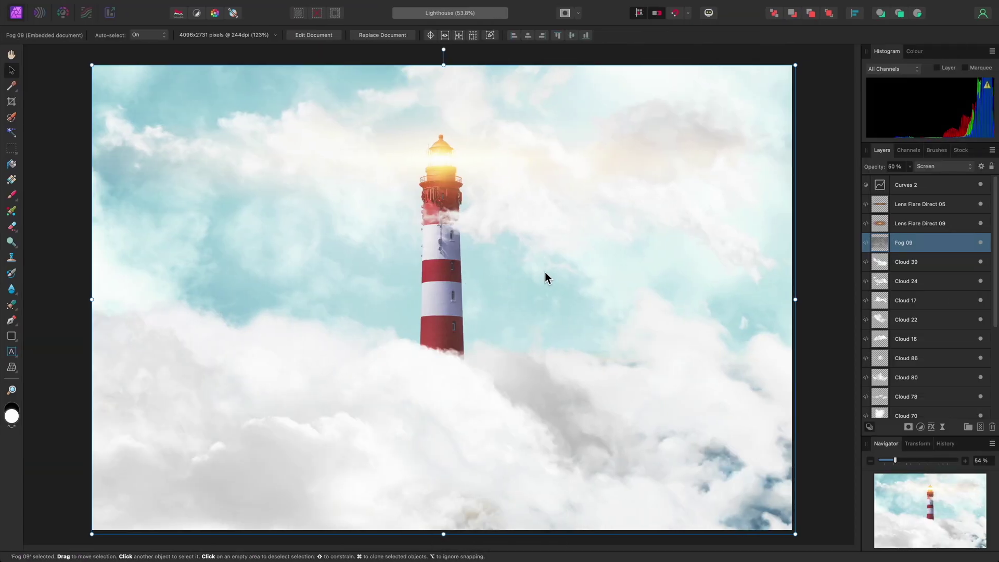
# - Close Lighthouse with Cmd+W and go back to the writeback folder in Finder
pyautogui.press('super+w')
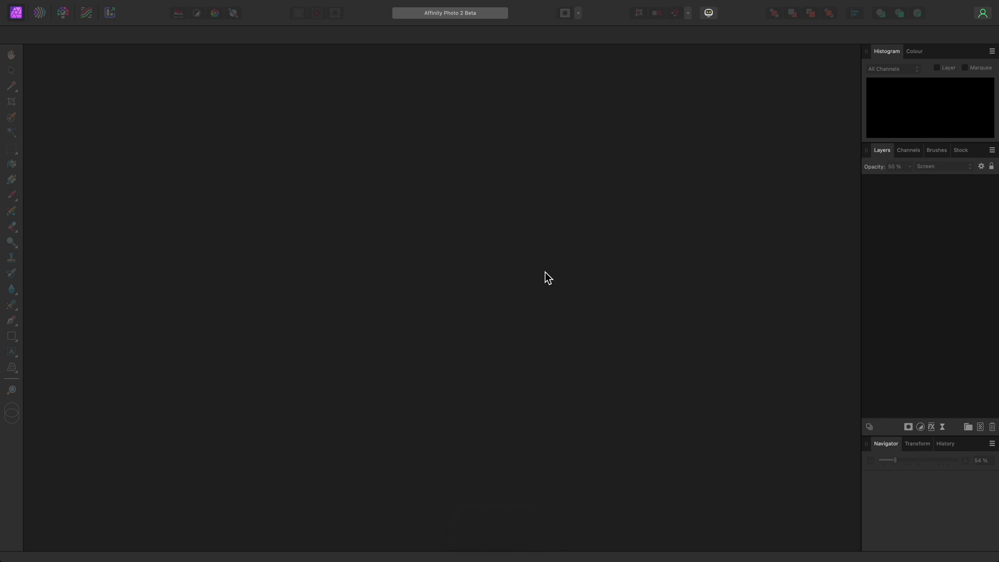
pyautogui.press('super+Tab')
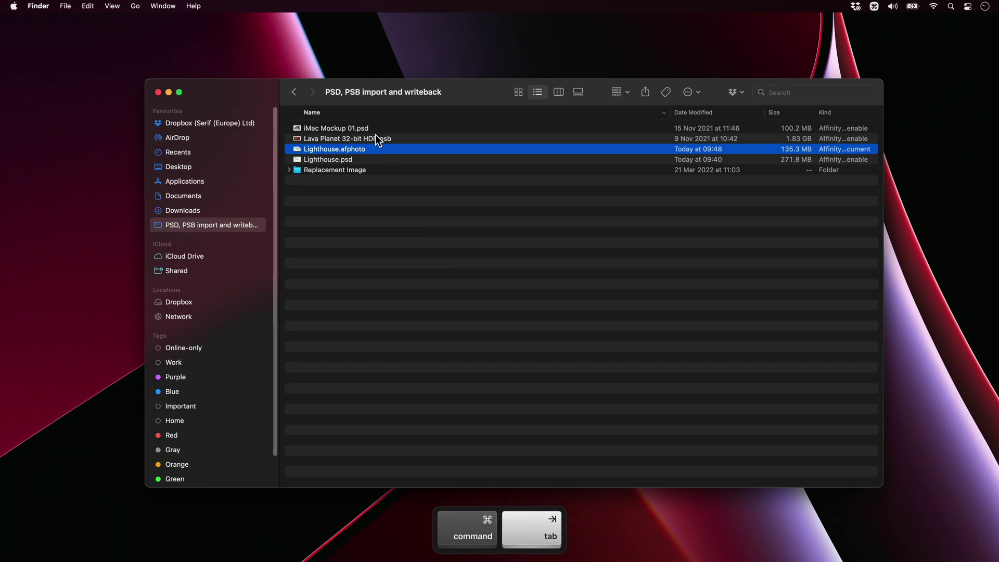
# - Open iMac Mockup 01.psd and expand its Screen layer to show Perspective, Vibrance 1 and Levels 1
pyautogui.click(356, 129)
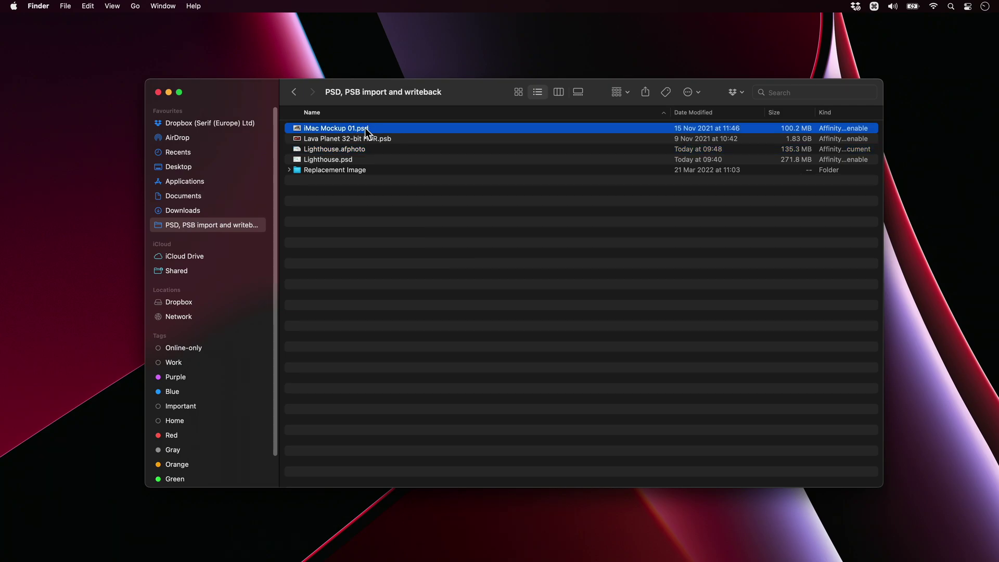
pyautogui.press('super+Tab')
pyautogui.moveTo(364, 127); pyautogui.dragTo(501, 267)
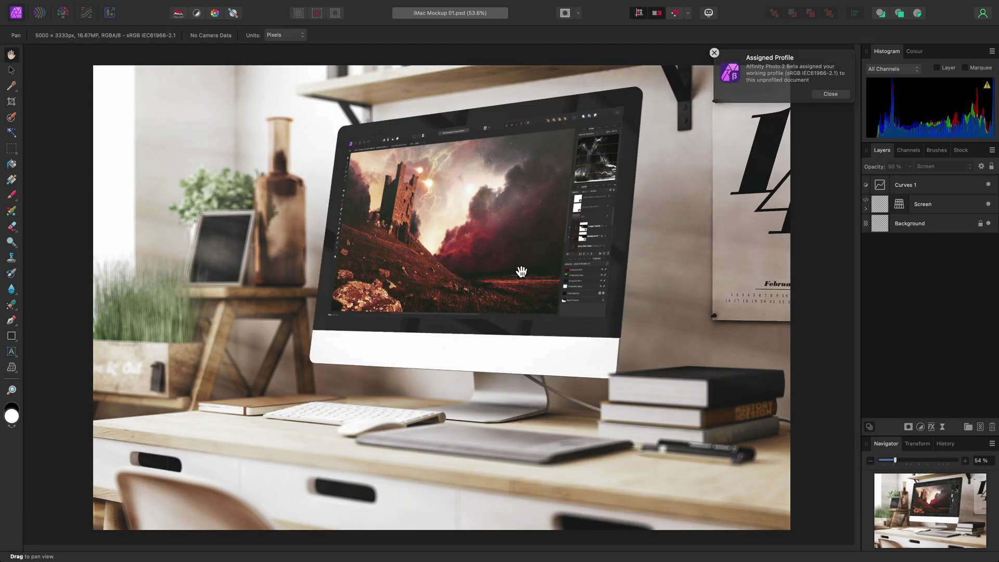
pyautogui.click(865, 209)
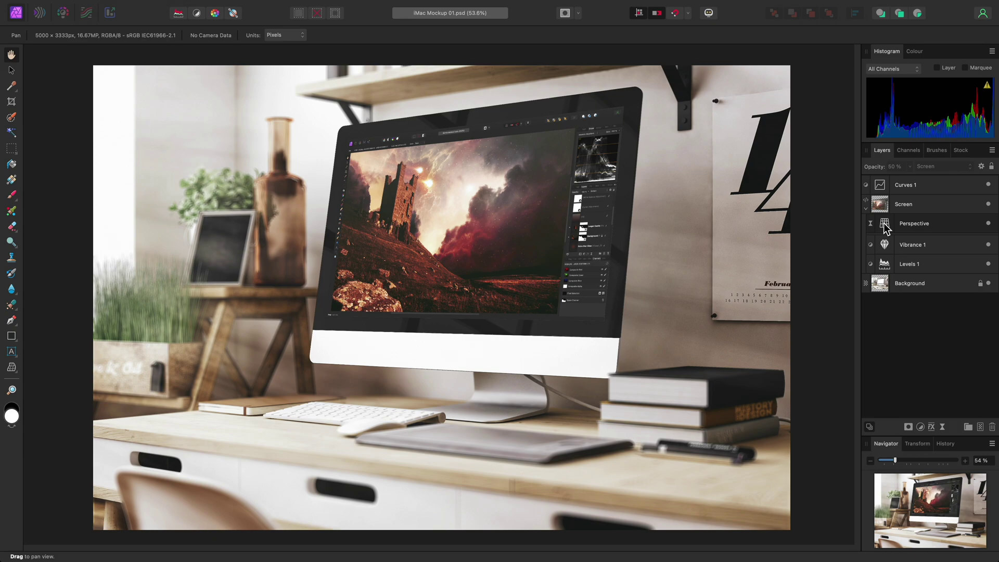
pyautogui.click(884, 225)
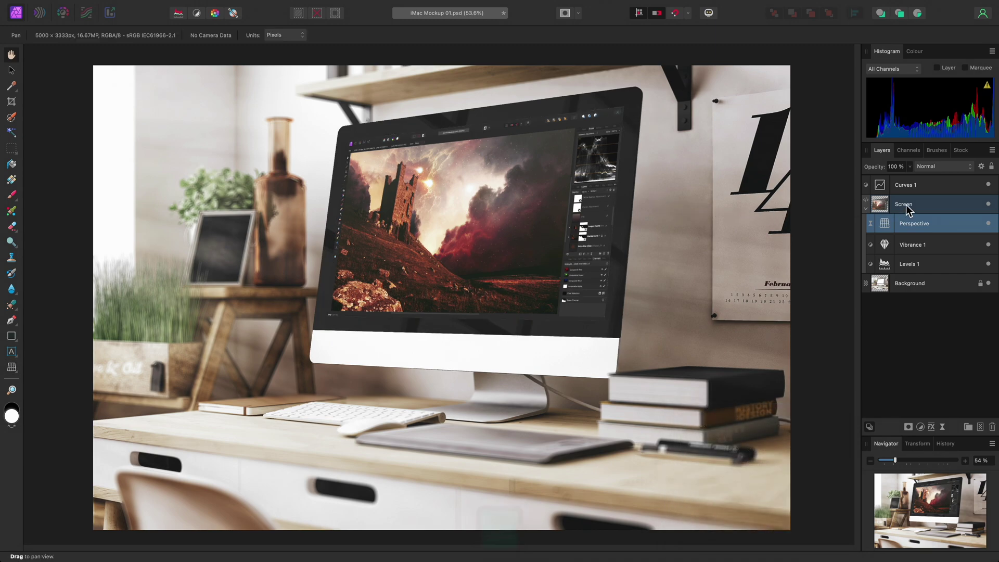
pyautogui.click(906, 206)
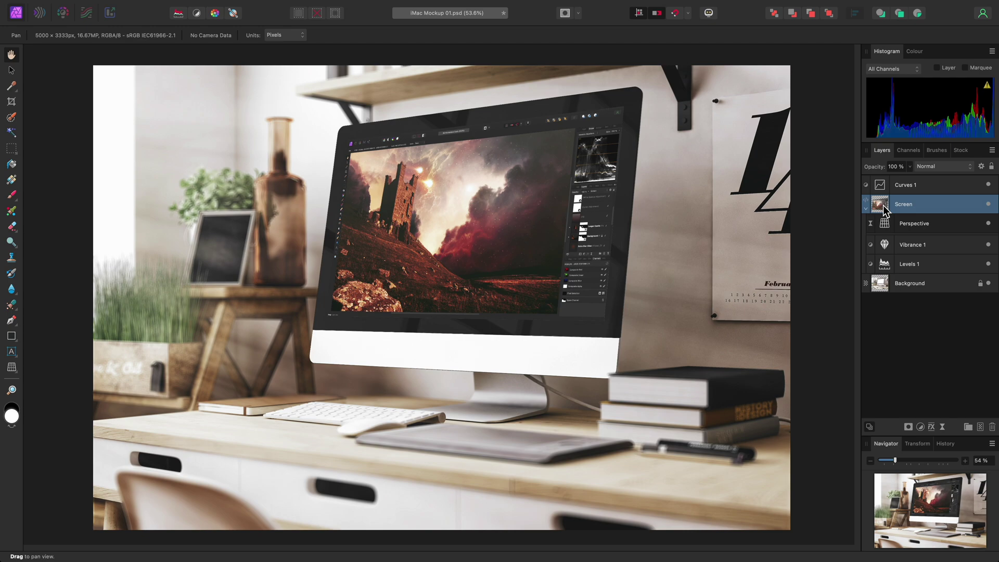
# - Edit the Screen embedded document and drop in Screenshot 2022-02-14 at 11.18.53.png from Replacement Image
pyautogui.press('v')
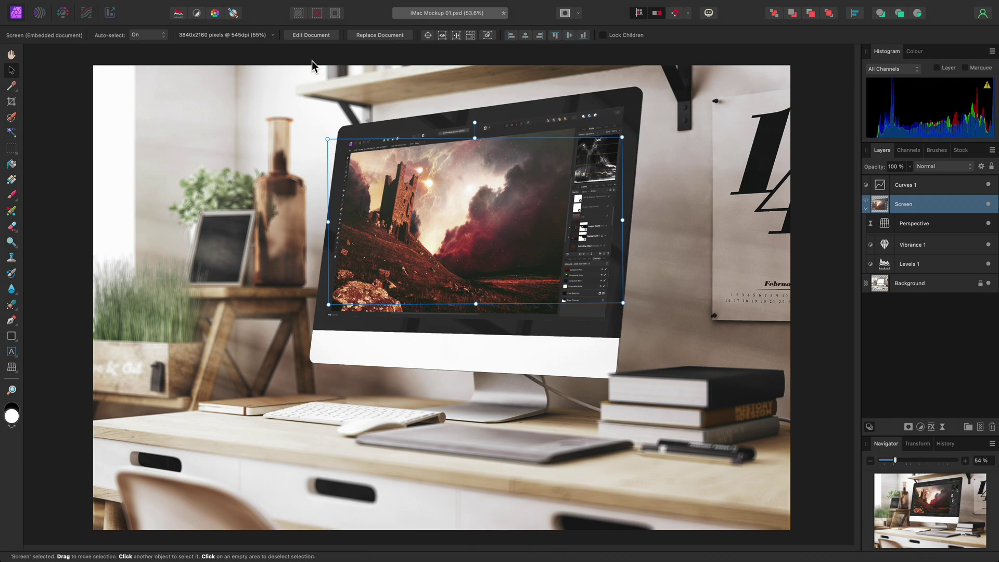
pyautogui.click(324, 38)
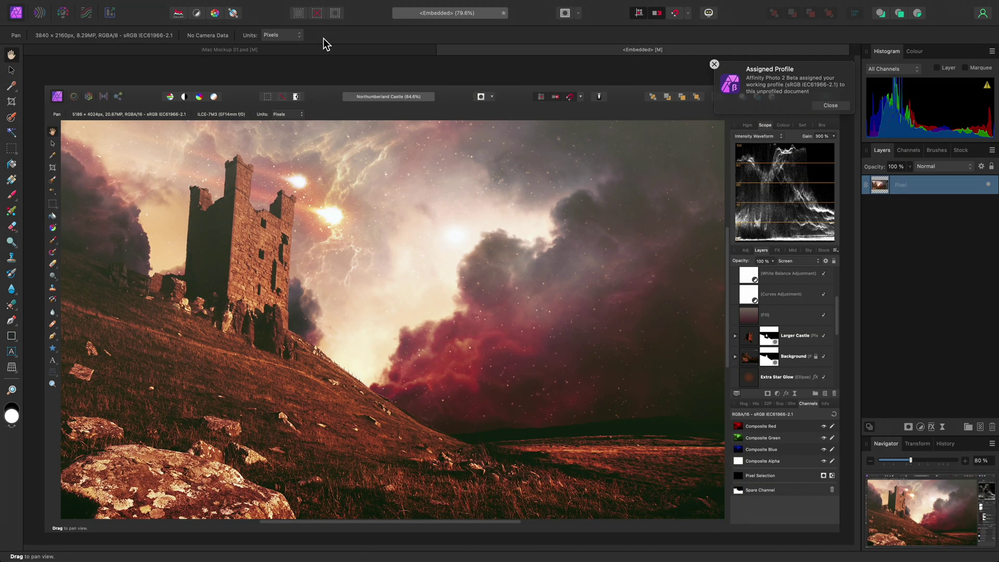
pyautogui.press('super+Tab')
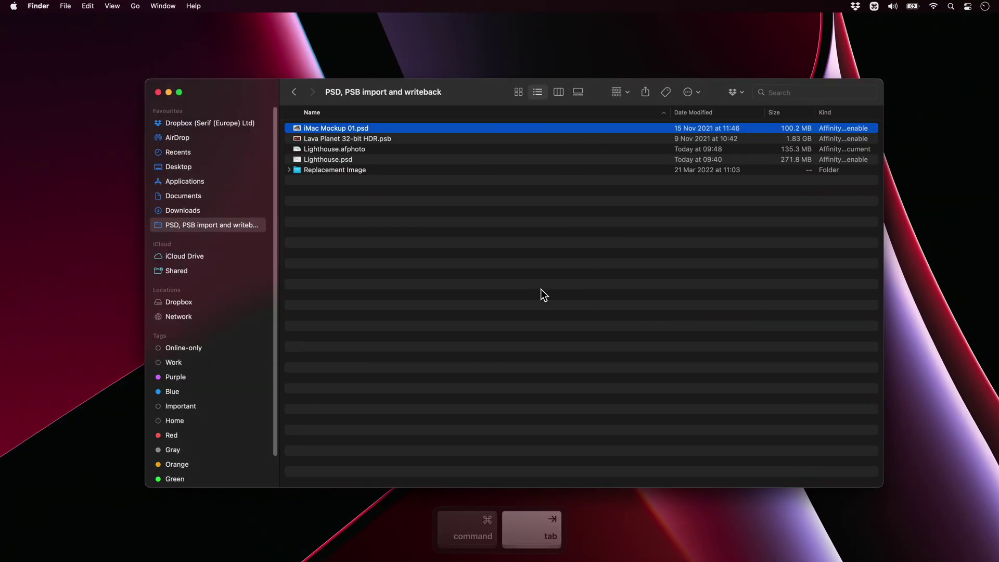
pyautogui.doubleClick(336, 173)
pyautogui.click(373, 130)
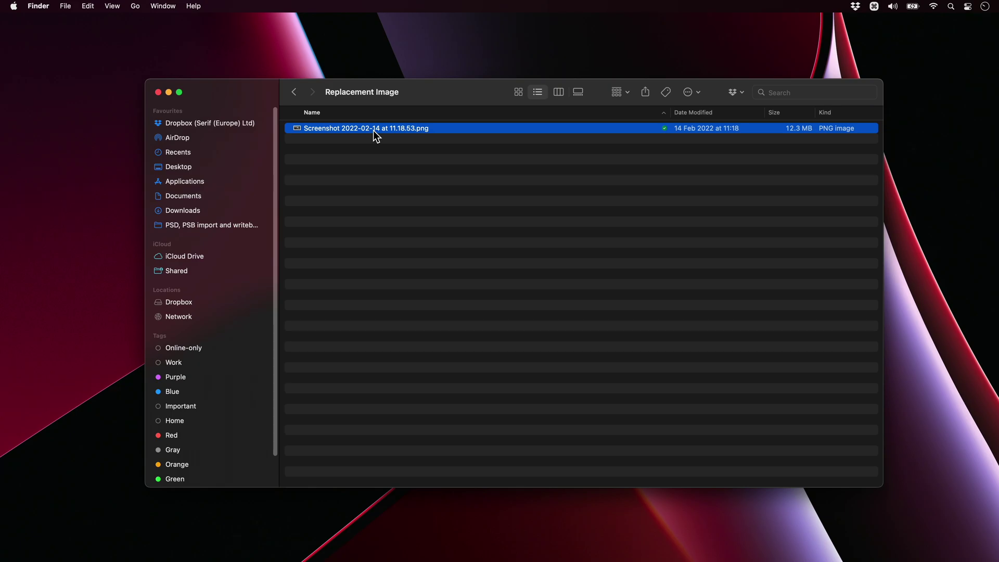
pyautogui.press('super+Tab')
pyautogui.moveTo(377, 137); pyautogui.dragTo(452, 288)
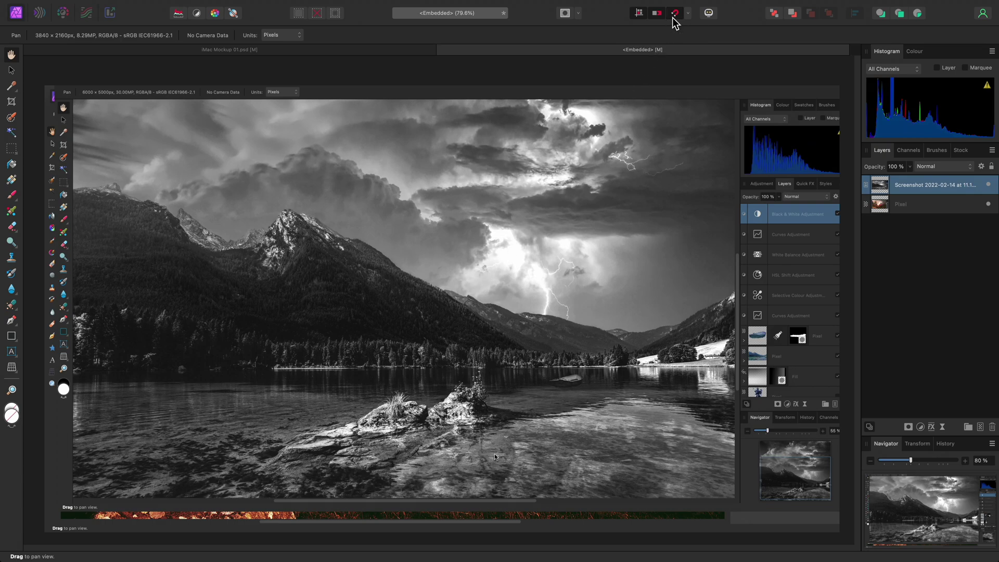
# - Nudge the mountain-lake screenshot into place on the embedded screen, then close the embedded document
pyautogui.press('v')
pyautogui.press('alt')
pyautogui.scroll(-2, 500, 269)
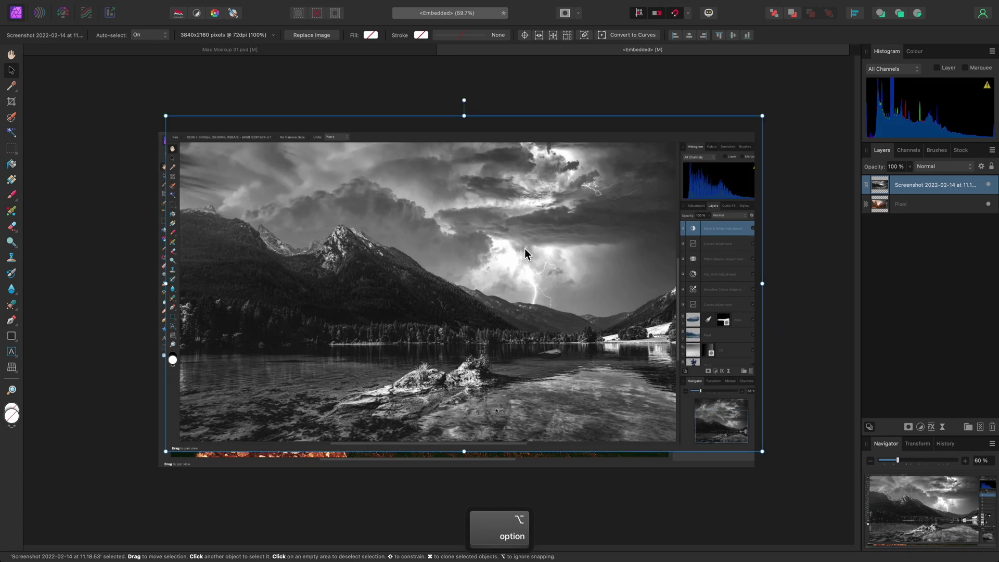
pyautogui.moveTo(546, 242); pyautogui.dragTo(545, 254)
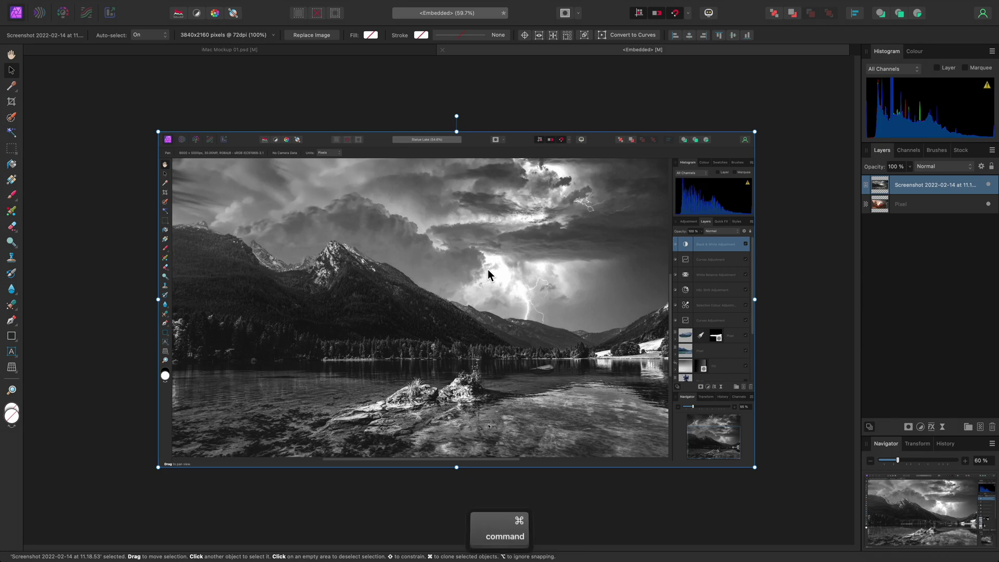
pyautogui.press('super+w')
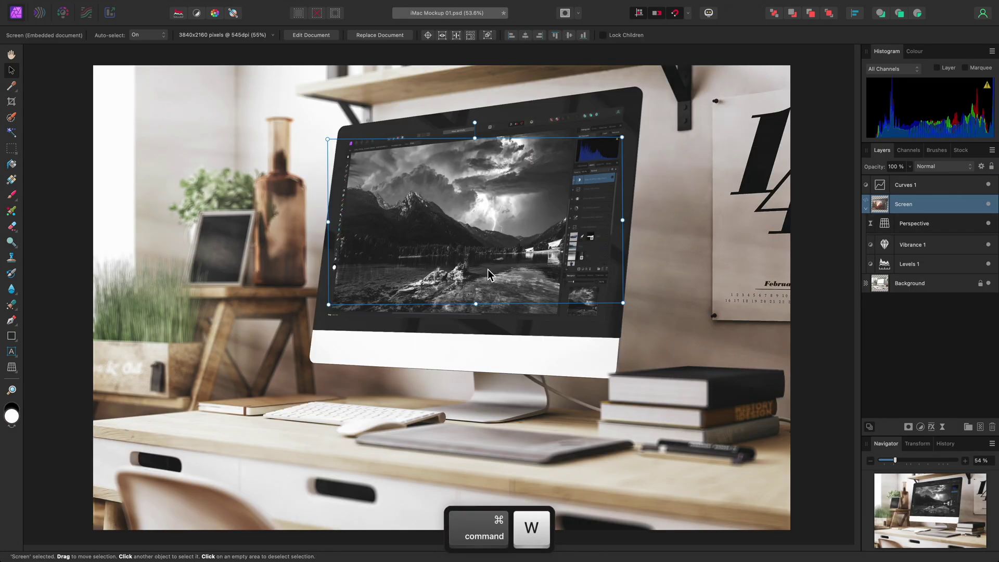
# - Zoom in and centre on the iMac monitor to check the new image, then save iMac Mockup 01
pyautogui.press('h')
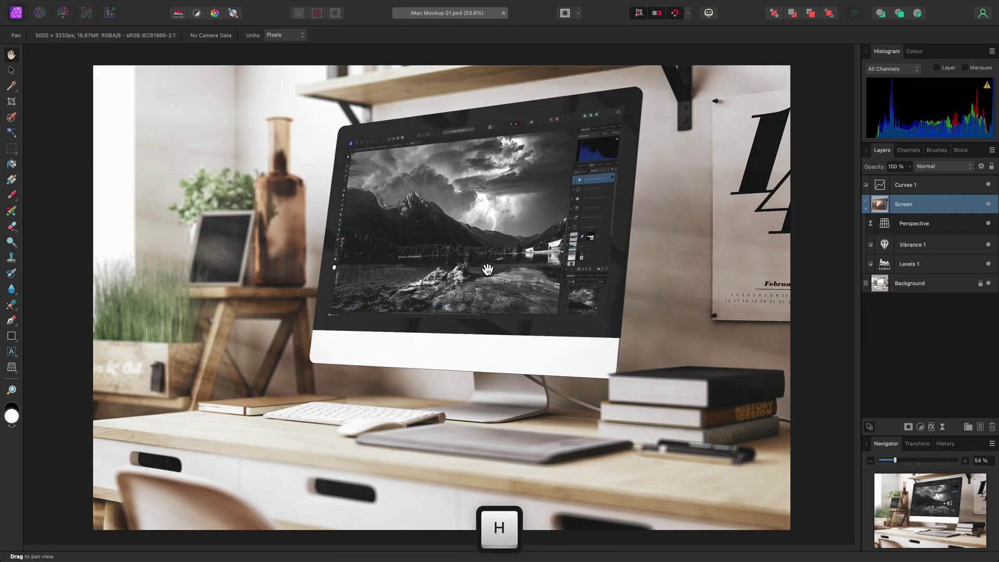
pyautogui.scroll(5, 446, 201)
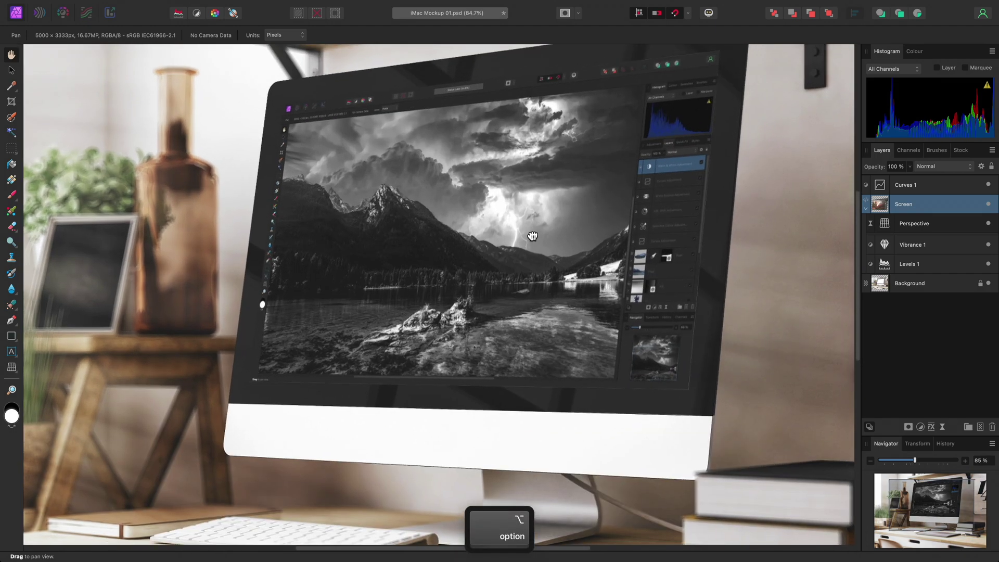
pyautogui.moveTo(533, 236); pyautogui.dragTo(526, 281)
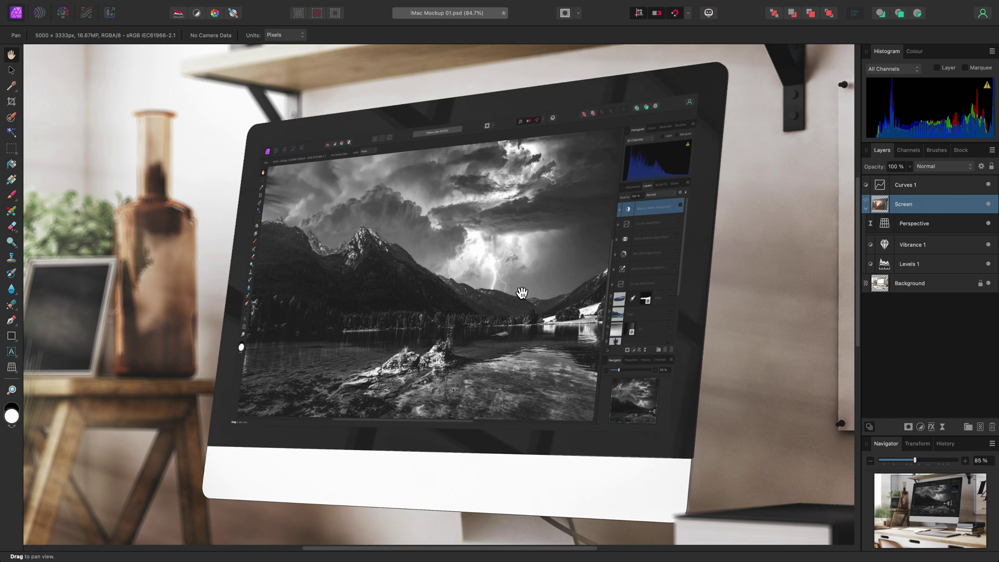
pyautogui.press('super+s')
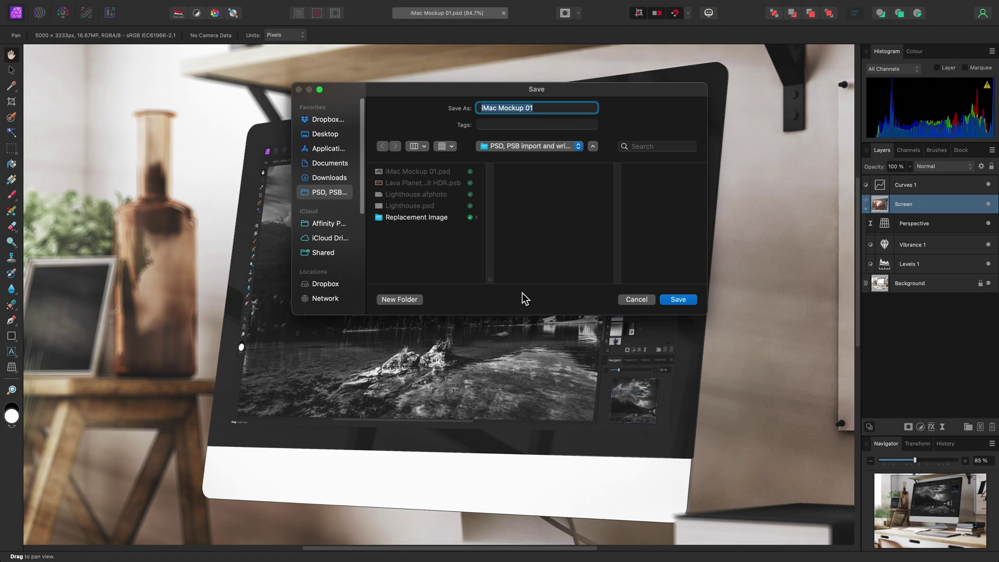
# - Cancel the save and enable 'Enable "Save" over imported PSD files' in General preferences
pyautogui.press('Escape')
pyautogui.moveTo(201, 7)
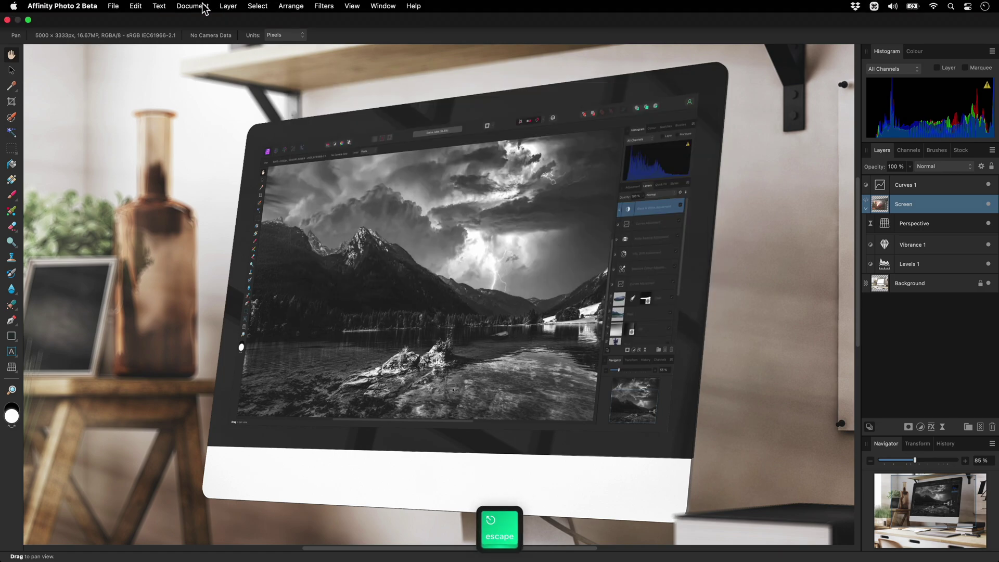
pyautogui.click(117, 6)
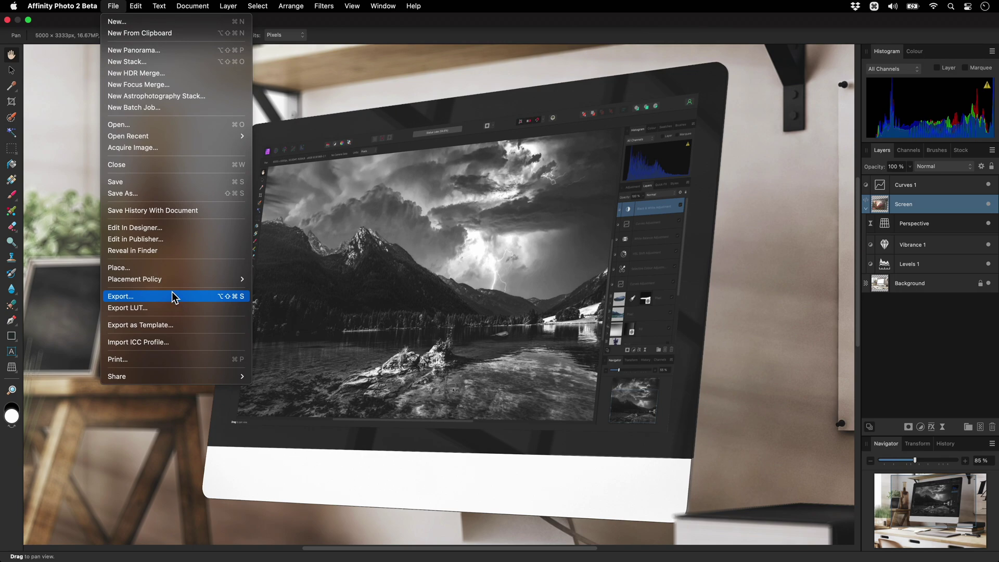
pyautogui.moveTo(96, 6)
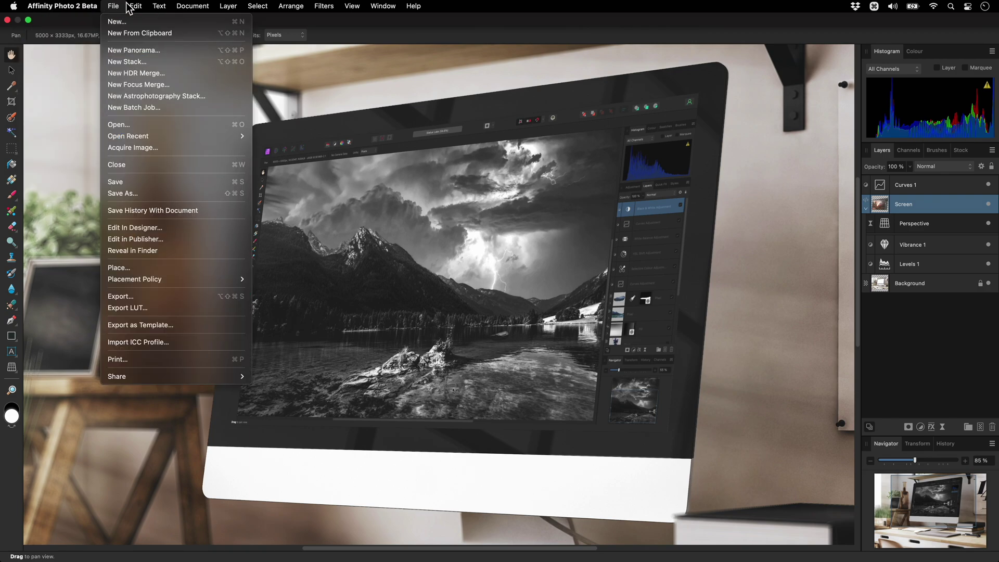
pyautogui.moveTo(134, 7)
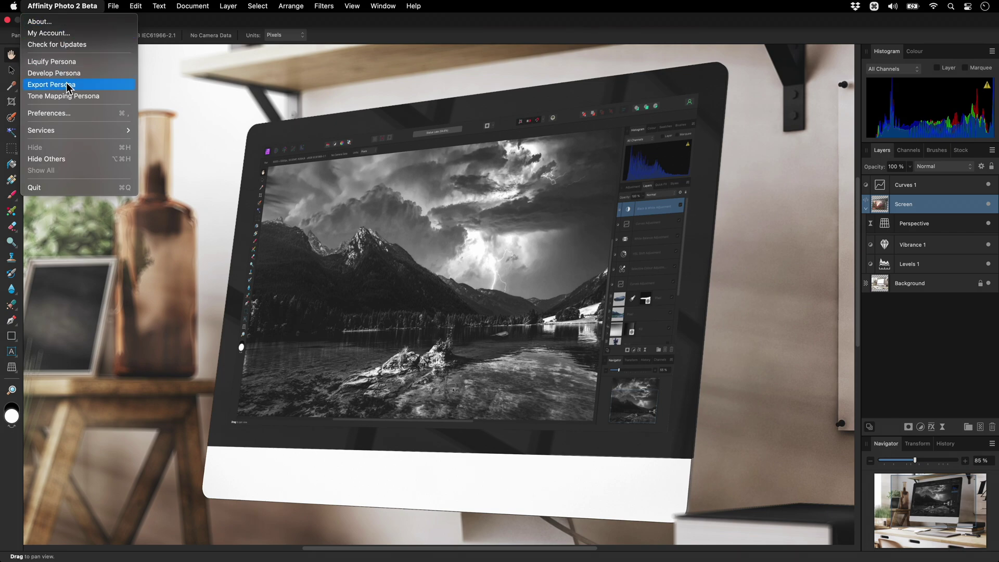
pyautogui.click(70, 108)
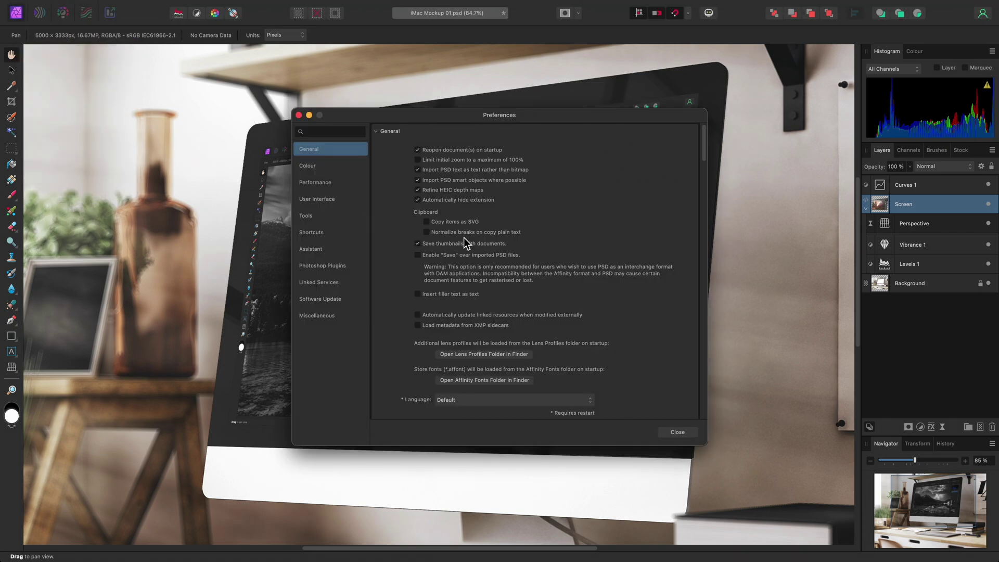
pyautogui.click(486, 255)
pyautogui.press('Escape')
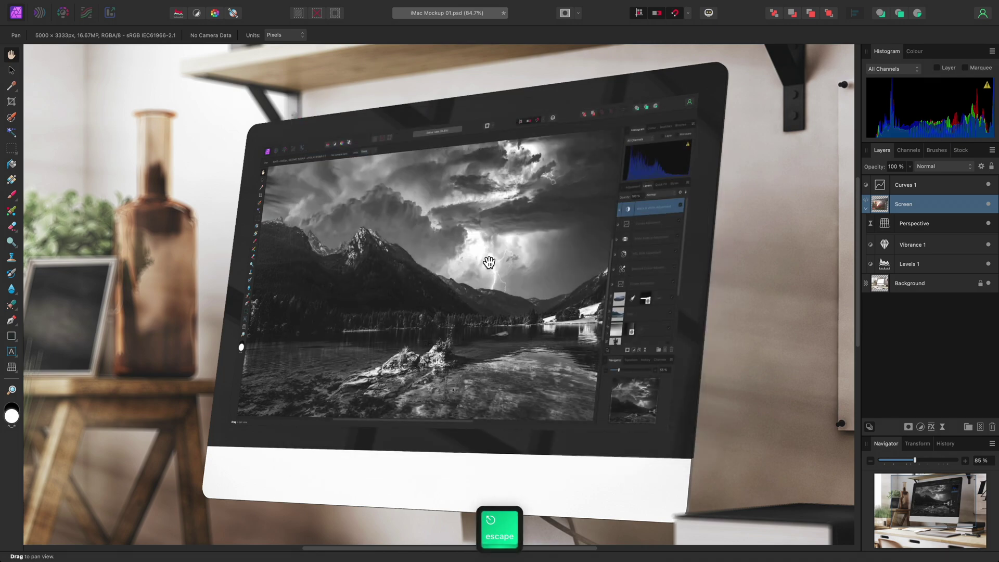
# - Save the edits over iMac Mockup 01.psd, close the document and switch to Finder
pyautogui.press('super+s')
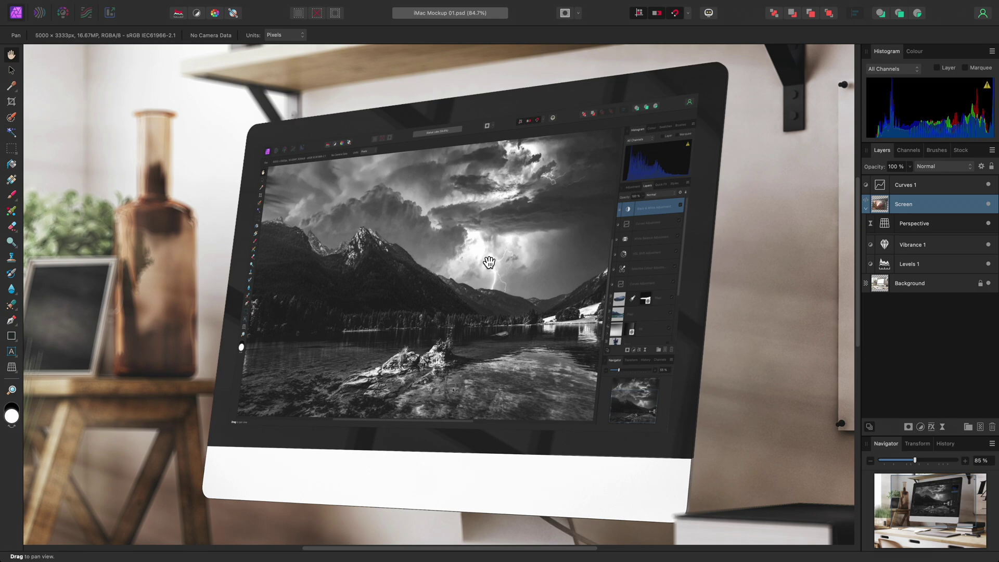
pyautogui.press('super+w')
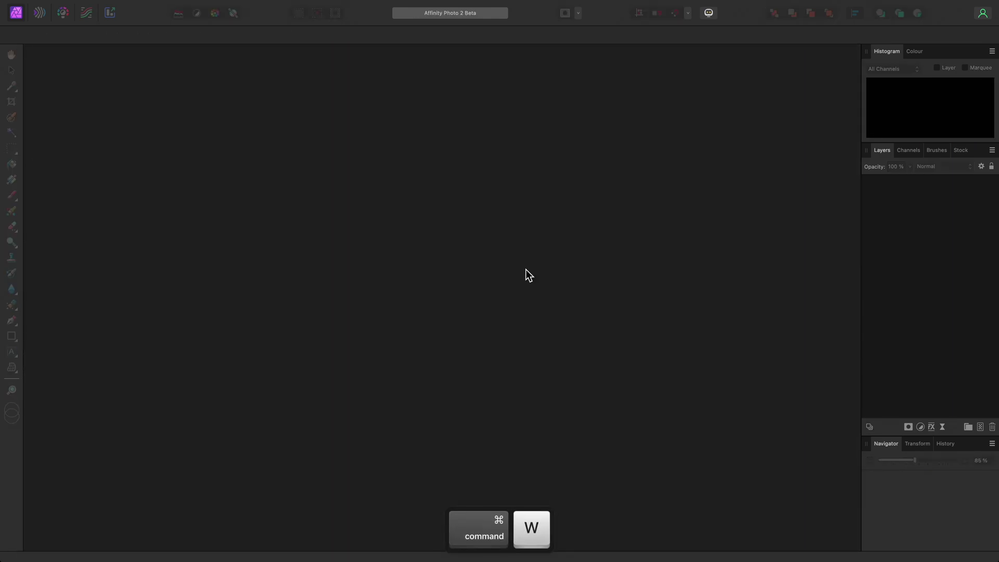
pyautogui.press('super+Tab')
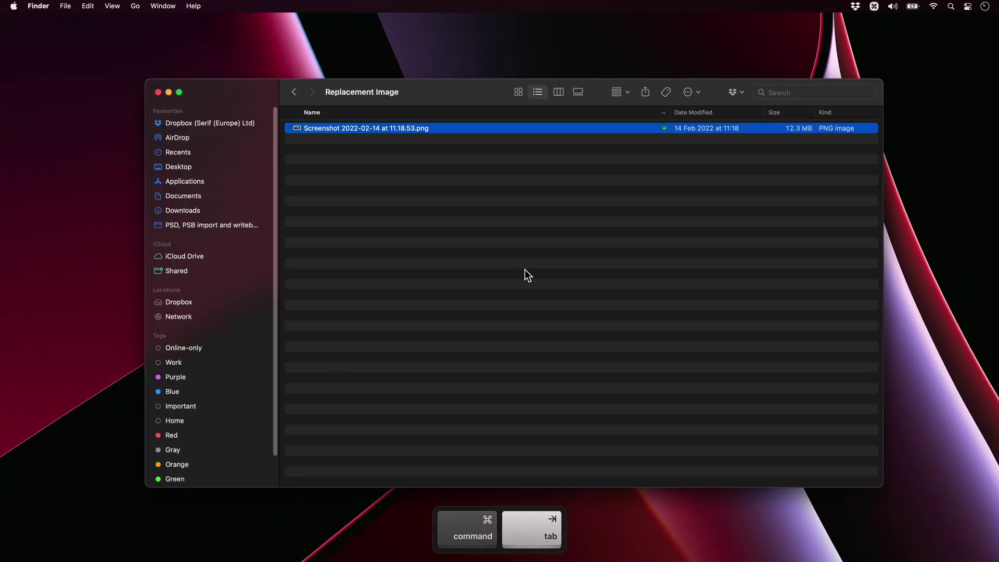
# - Drag Lava Planet 32-bit HDR.psb from the PSD, PSB import and writeback folder into Affinity Photo
pyautogui.click(289, 92)
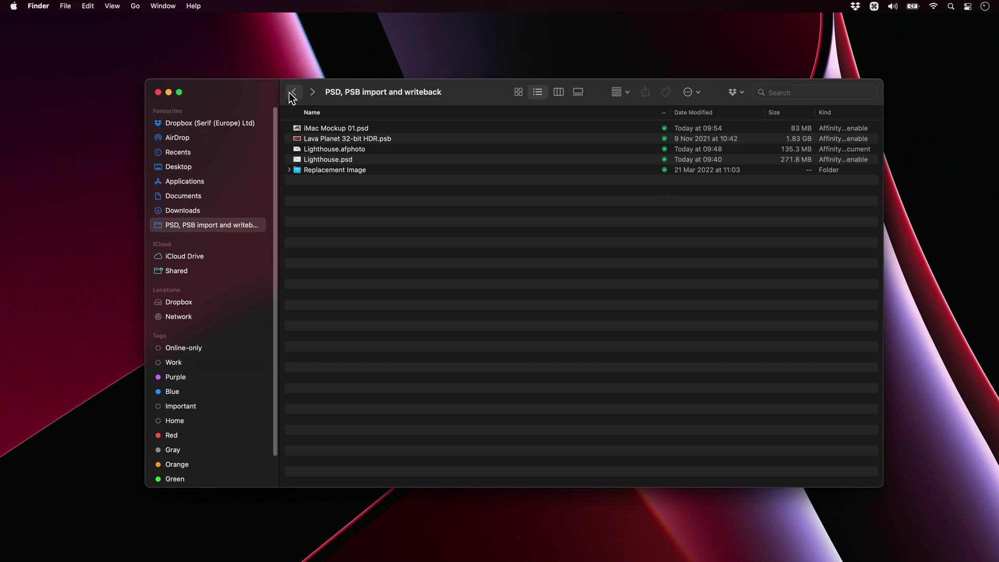
pyautogui.click(396, 139)
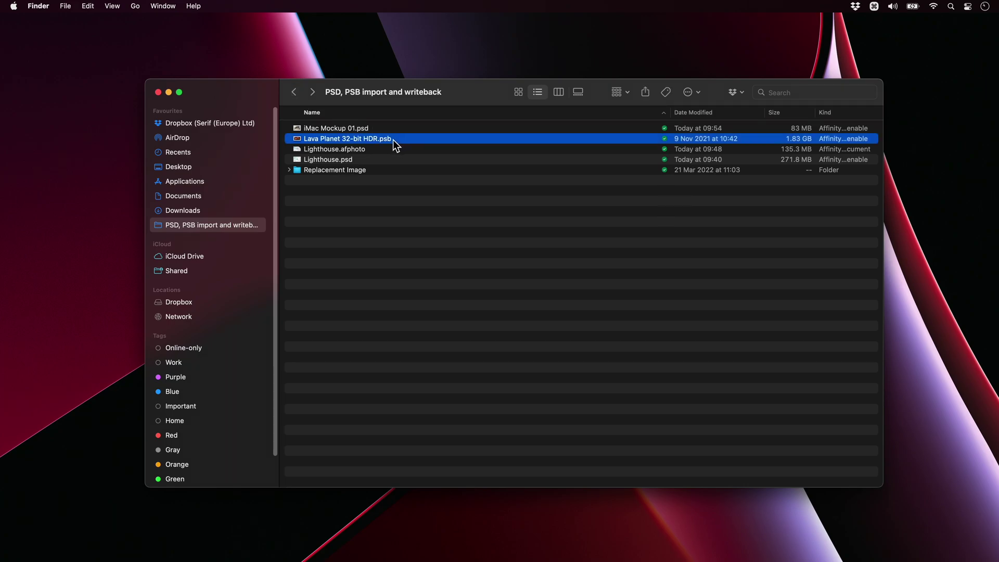
pyautogui.moveTo(397, 146); pyautogui.dragTo(504, 279)
pyautogui.press('super+Tab')
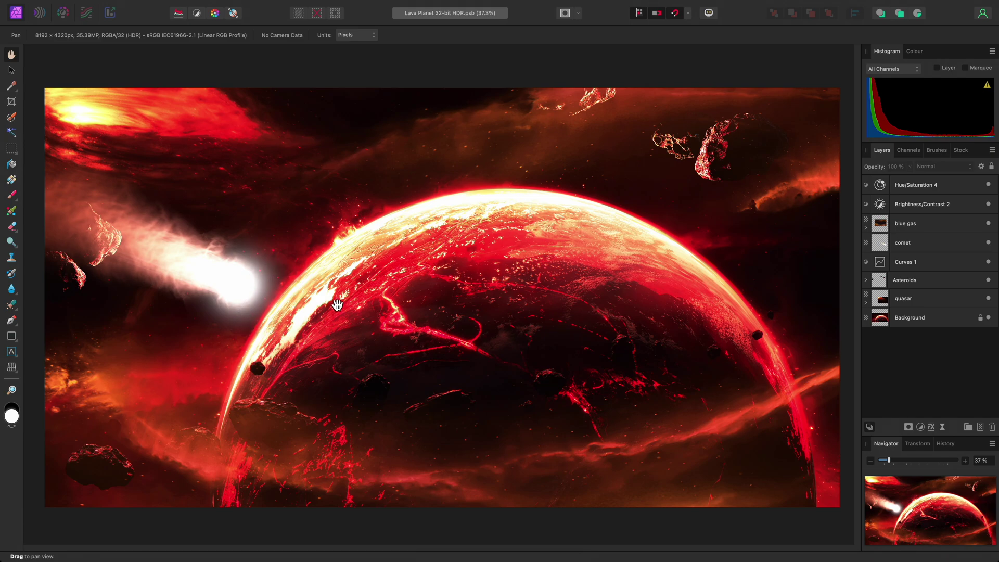
# - Show the 32-bit Preview panel from Window > Studio and try its Preview Exposure slider
pyautogui.click(383, 6)
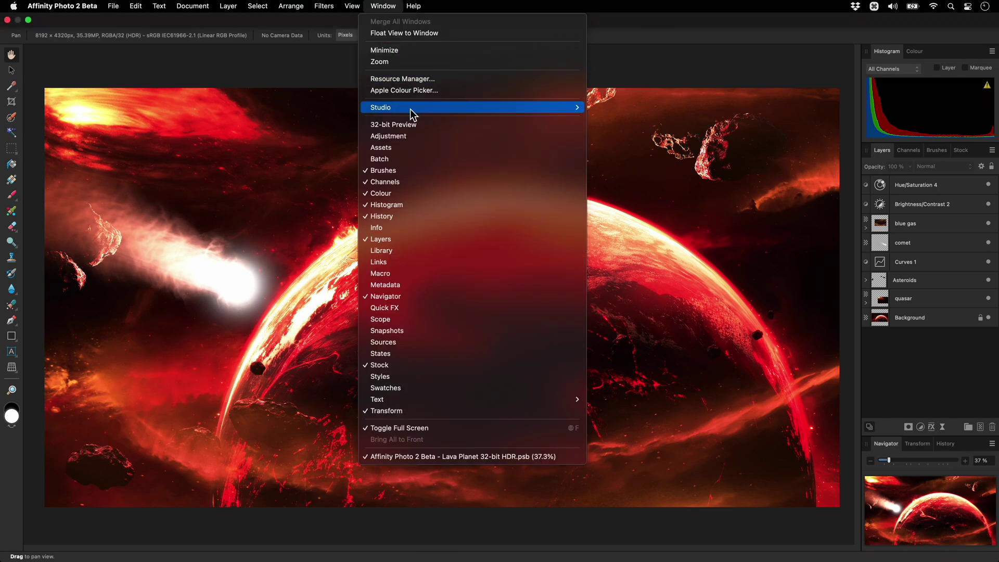
pyautogui.click(412, 126)
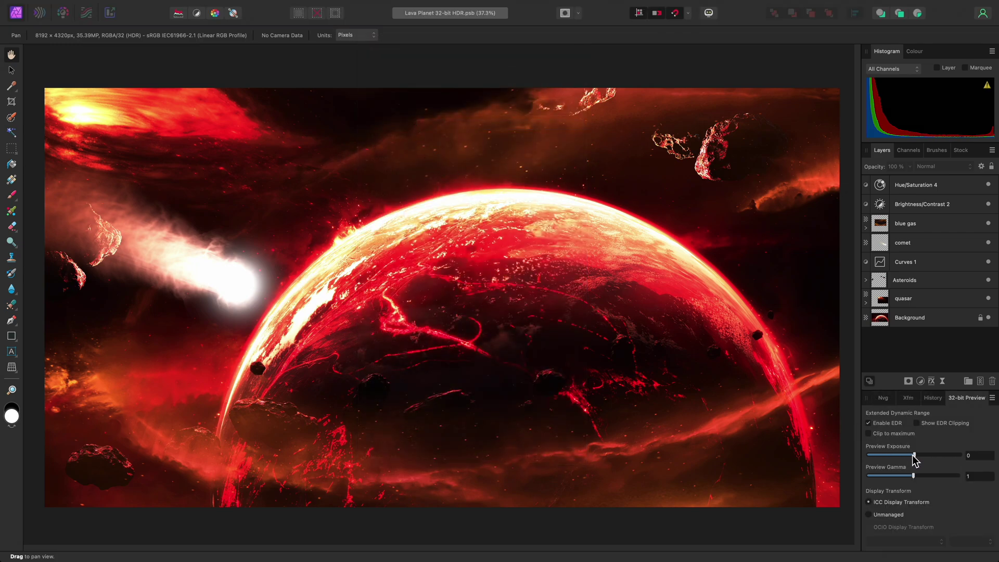
pyautogui.moveTo(914, 456)
pyautogui.mouseDown()
pyautogui.moveTo(888, 456)
pyautogui.moveTo(916, 461)
pyautogui.mouseUp()
# - Add a Levels adjustment with Output White Level lowered to 12%
pyautogui.moveTo(177, 2)
pyautogui.click(228, 6)
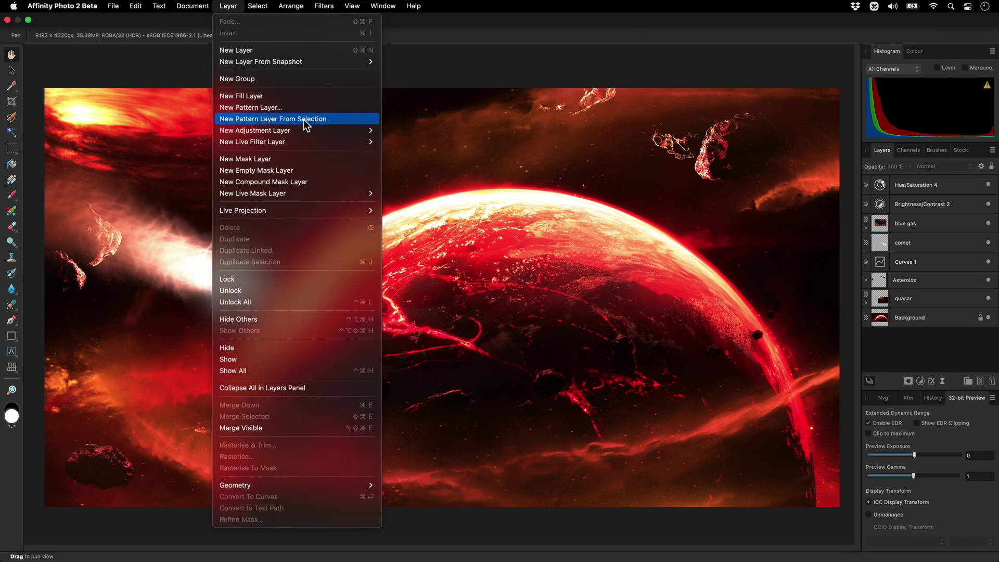
pyautogui.moveTo(316, 144)
pyautogui.moveTo(444, 187)
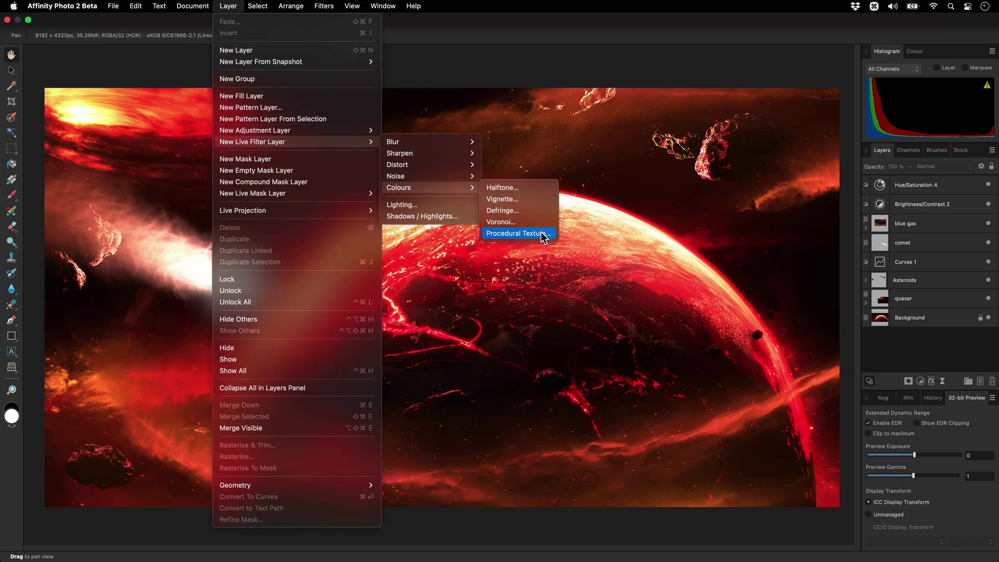
pyautogui.click(603, 349)
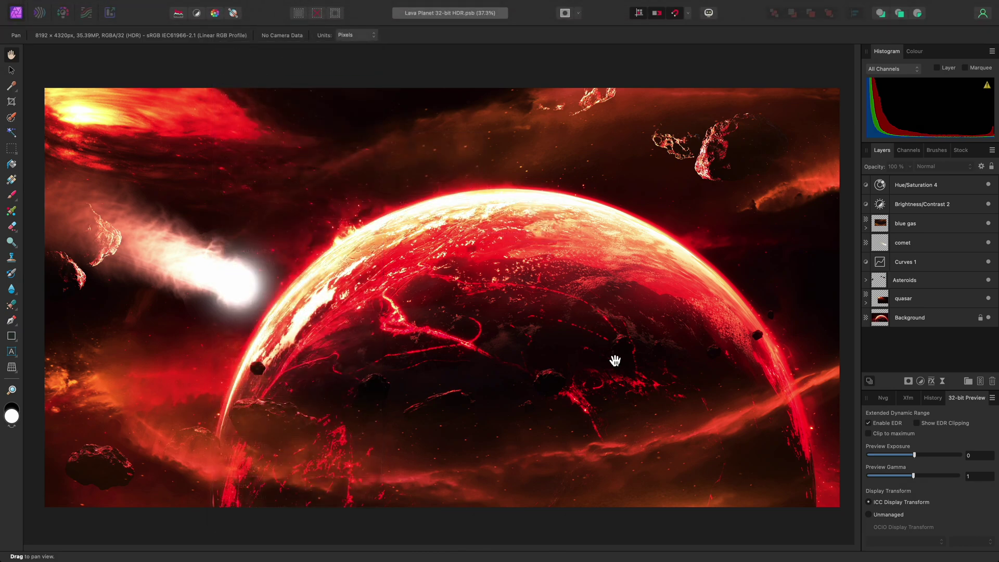
pyautogui.press('super+l')
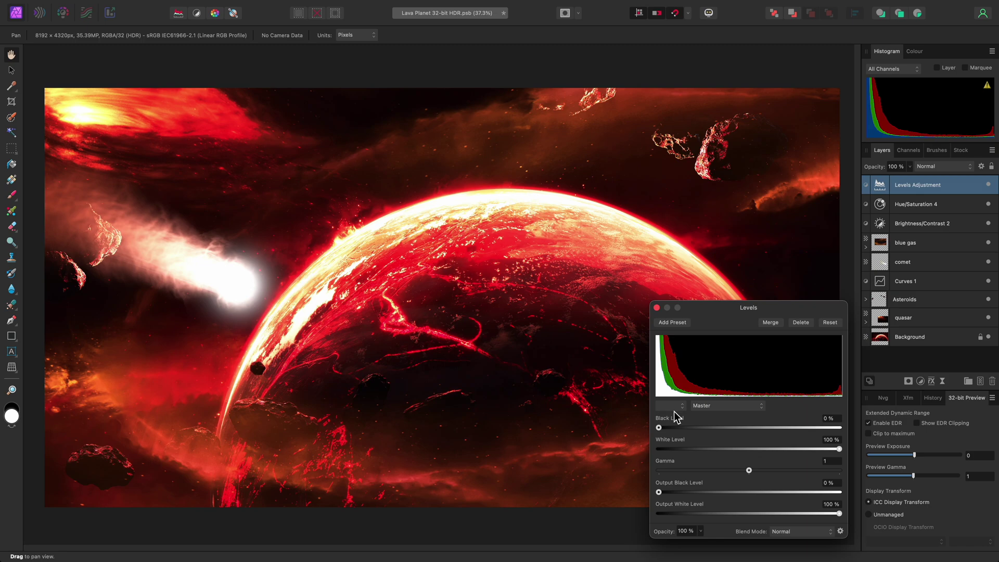
pyautogui.moveTo(744, 515); pyautogui.dragTo(680, 518)
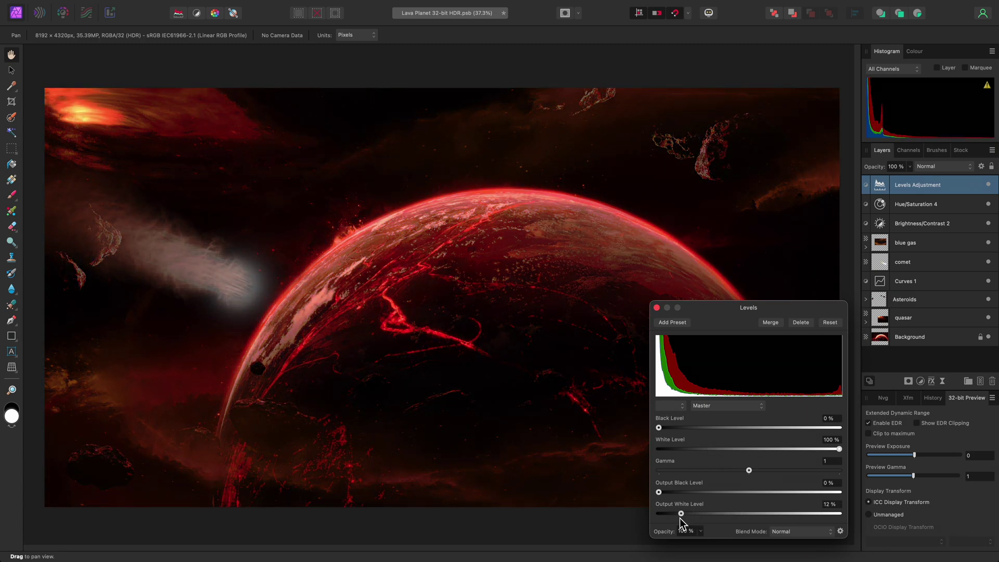
# - Add a second Levels adjustment with gamma set to 0.437
pyautogui.press('super')
pyautogui.press('super+l')
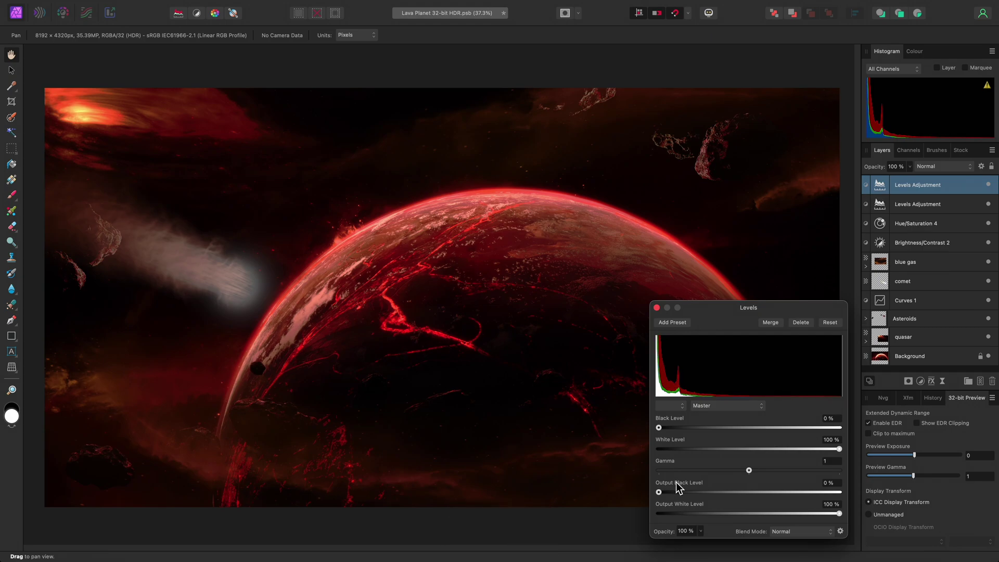
pyautogui.moveTo(749, 471); pyautogui.dragTo(698, 471)
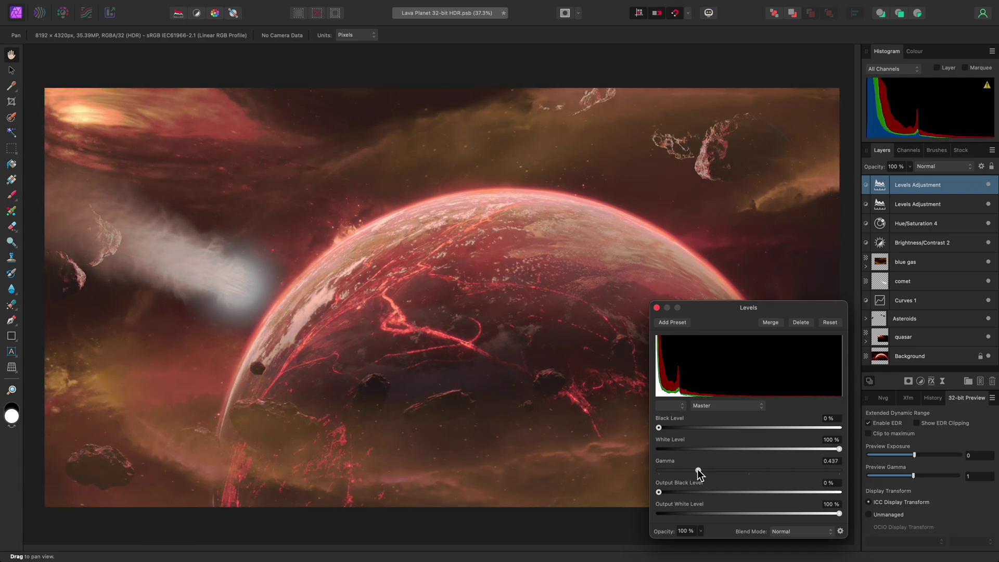
pyautogui.click(228, 5)
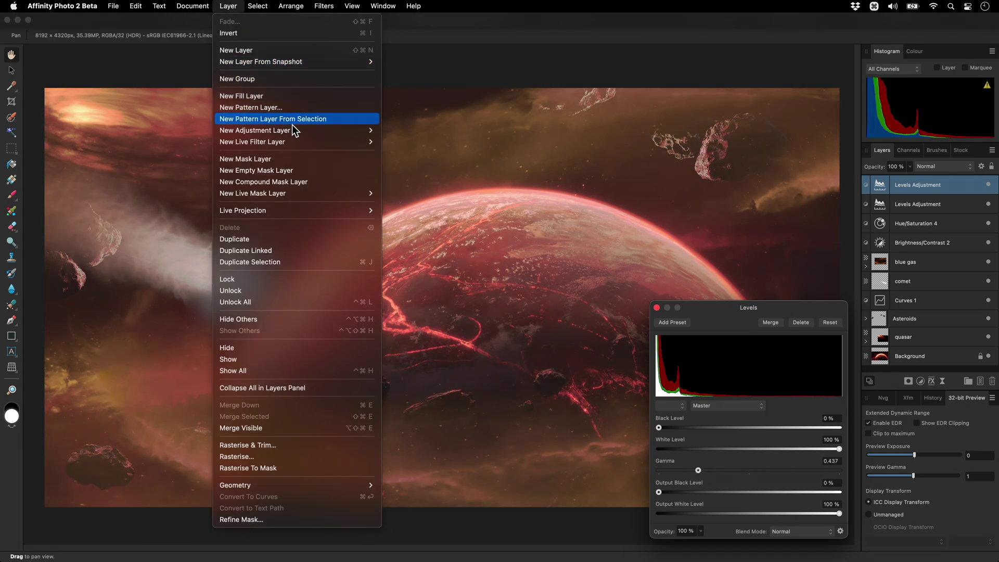
# - Add a Brightness / Contrast adjustment layer with Brightness raised to 45%
pyautogui.moveTo(294, 130)
pyautogui.click(438, 164)
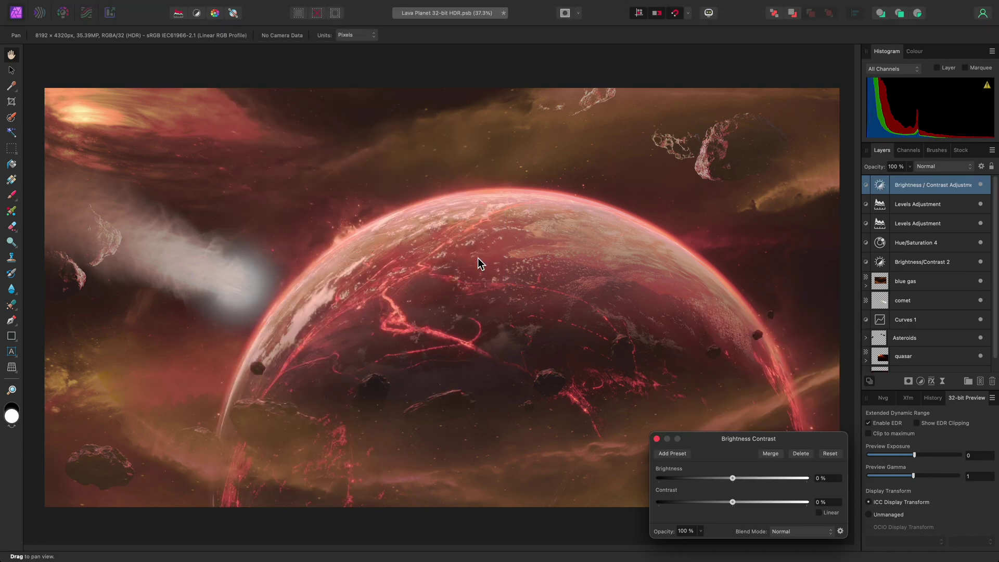
pyautogui.moveTo(733, 477); pyautogui.dragTo(786, 502)
pyautogui.moveTo(744, 478); pyautogui.dragTo(768, 481)
pyautogui.click(656, 439)
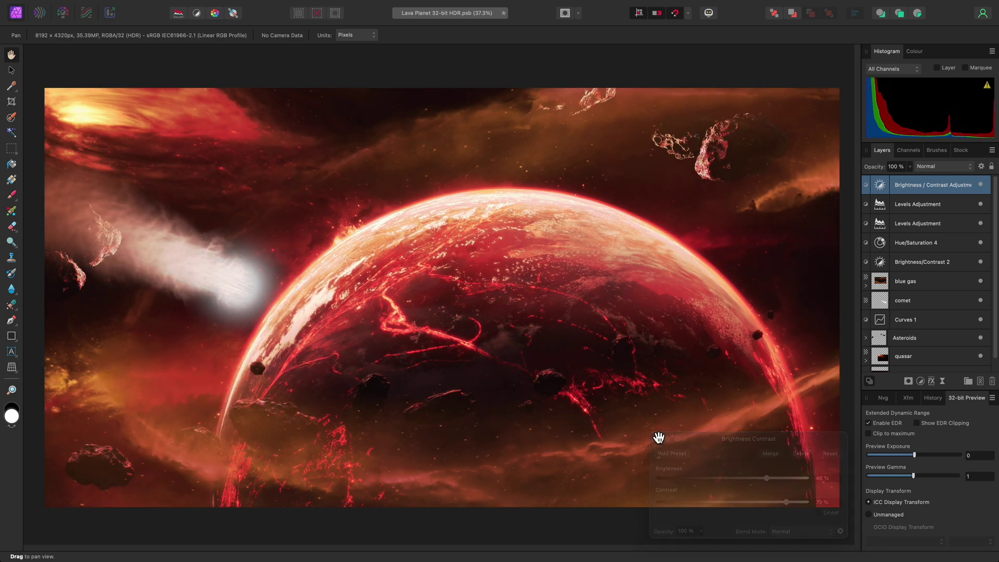